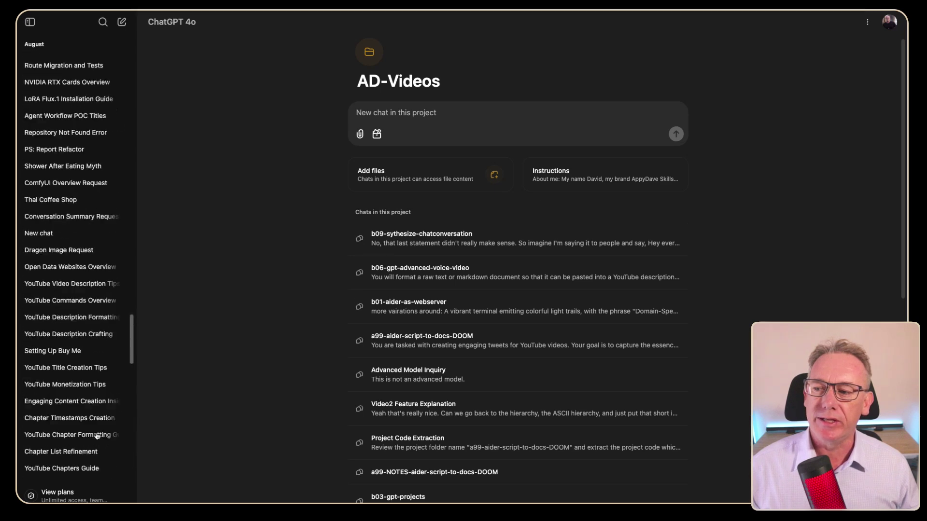
{"action": "scroll", "coordinate": [97, 431], "scroll_direction": "up", "scroll_amount": 20}
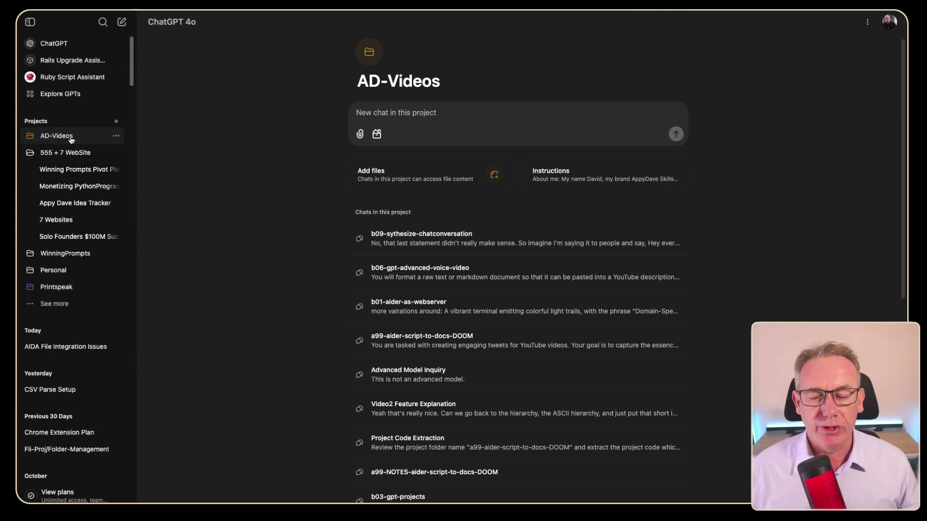
Step: Go to the FliVideo project via See more and open its Project Naming Convention Example chat
{"action": "left_click", "coordinate": [55, 304]}
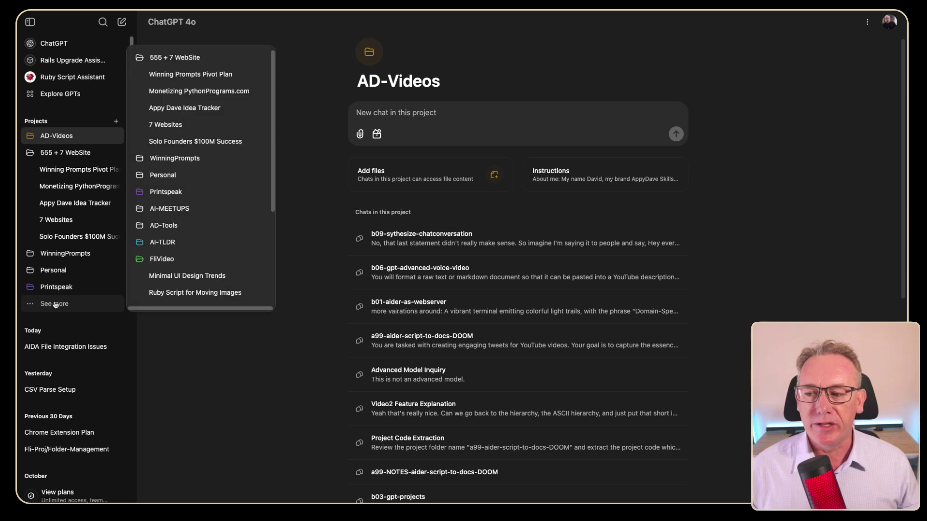
{"action": "left_click", "coordinate": [169, 261]}
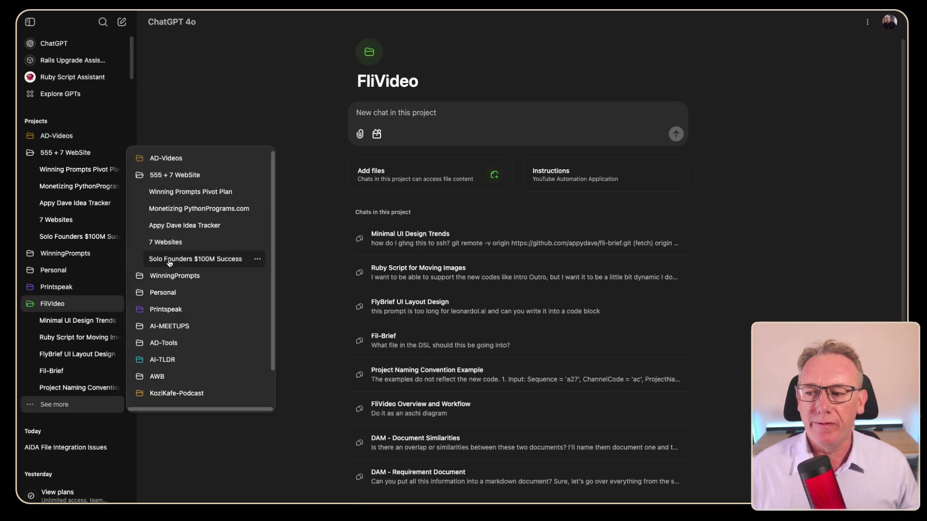
{"action": "scroll", "coordinate": [531, 299], "scroll_direction": "down", "scroll_amount": 2}
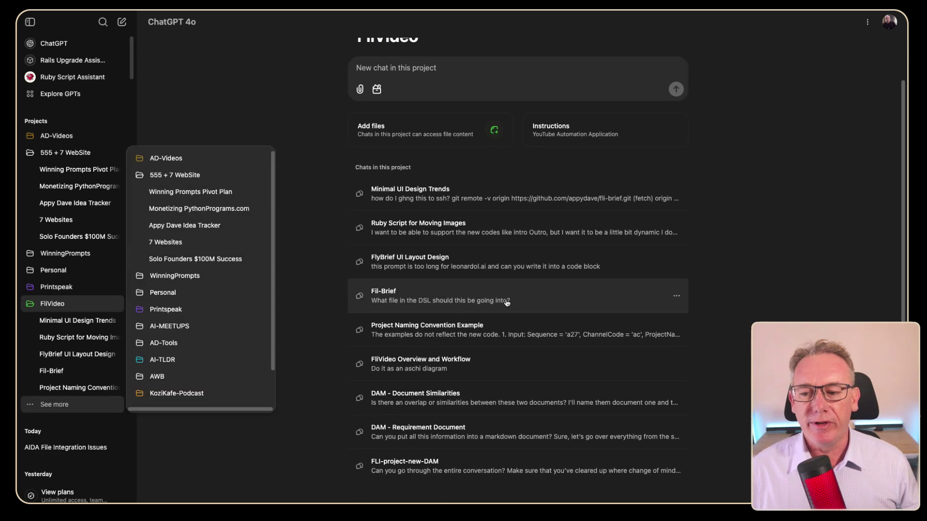
{"action": "left_click", "coordinate": [772, 292]}
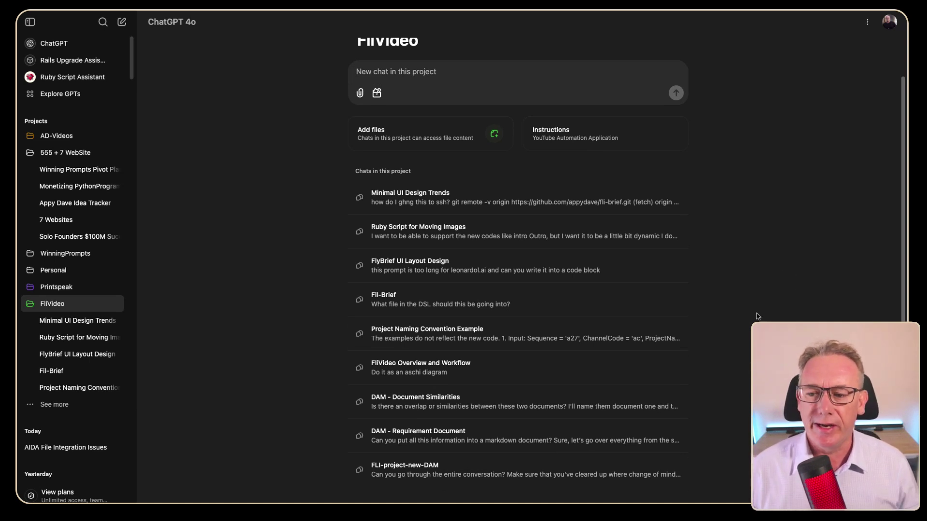
{"action": "left_click", "coordinate": [439, 339]}
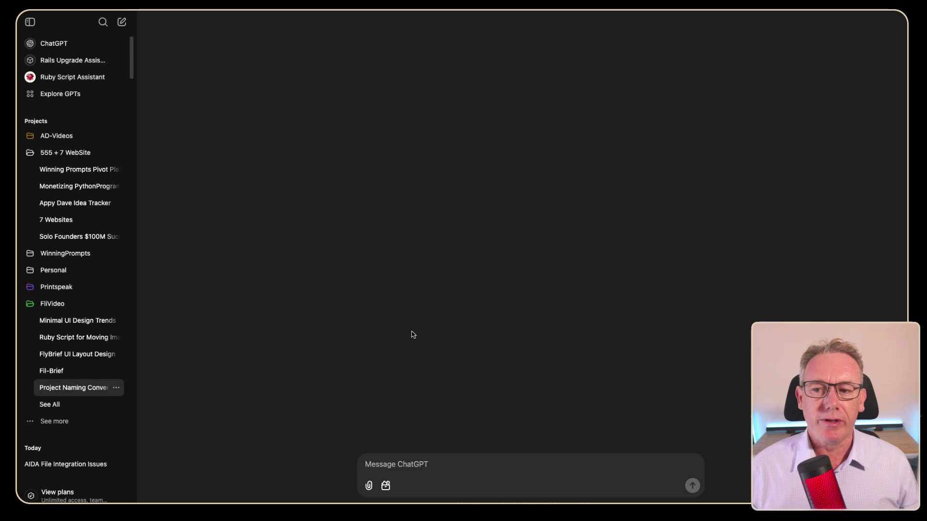
{"action": "scroll", "coordinate": [442, 328], "scroll_direction": "up", "scroll_amount": 20}
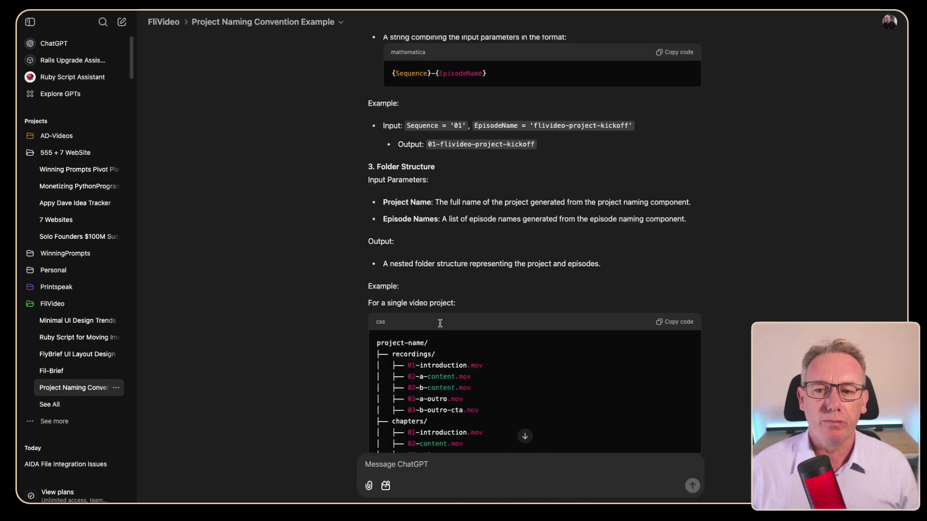
{"action": "scroll", "coordinate": [452, 322], "scroll_direction": "up", "scroll_amount": 1}
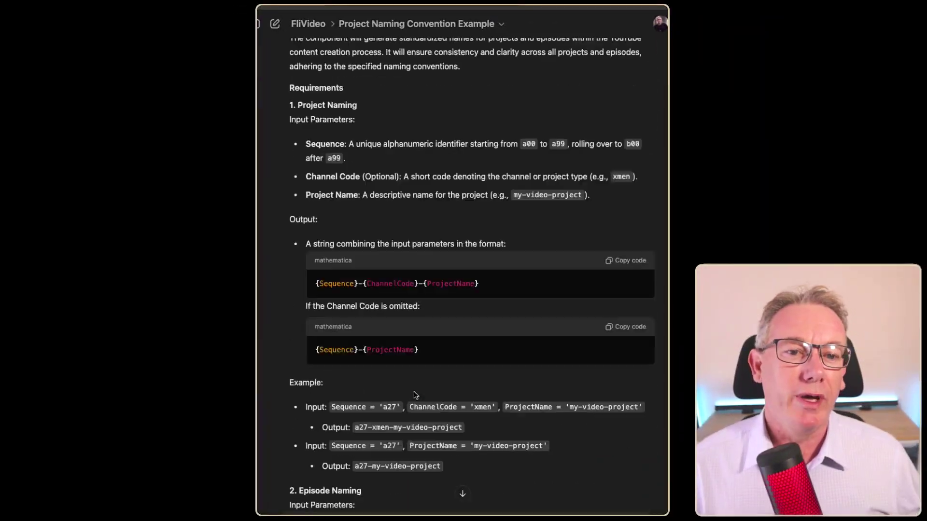
{"action": "scroll", "coordinate": [414, 395], "scroll_direction": "up", "scroll_amount": 20}
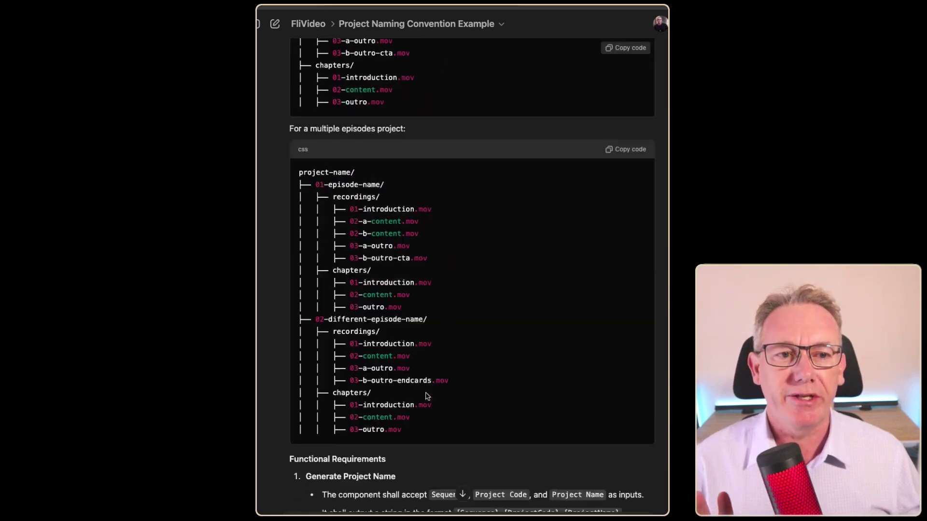
{"action": "scroll", "coordinate": [427, 395], "scroll_direction": "up", "scroll_amount": 20}
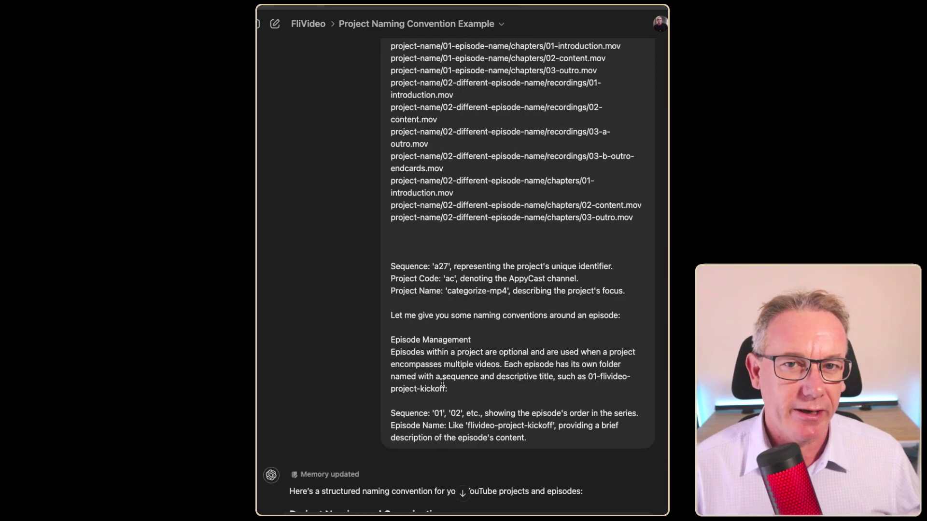
{"action": "scroll", "coordinate": [444, 384], "scroll_direction": "up", "scroll_amount": 5}
{"action": "left_click", "coordinate": [510, 180]}
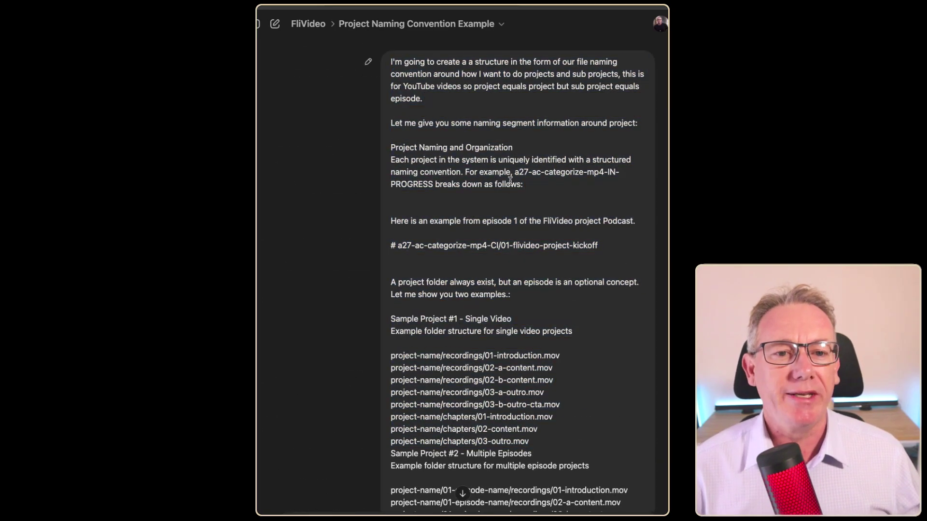
{"action": "left_click_drag", "start_coordinate": [389, 63], "coordinate": [552, 416]}
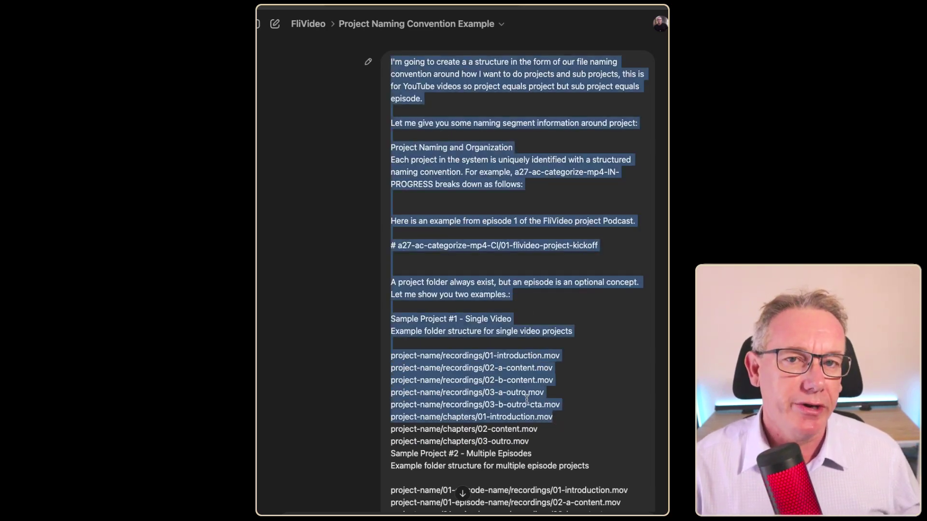
{"action": "scroll", "coordinate": [528, 401], "scroll_direction": "down", "scroll_amount": 7}
{"action": "scroll", "coordinate": [526, 402], "scroll_direction": "down", "scroll_amount": 10}
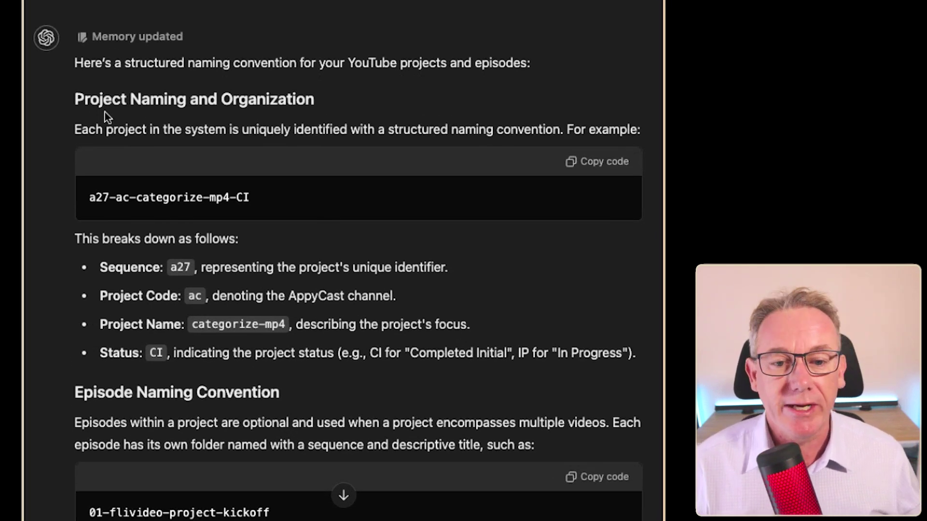
{"action": "double_click", "coordinate": [101, 199]}
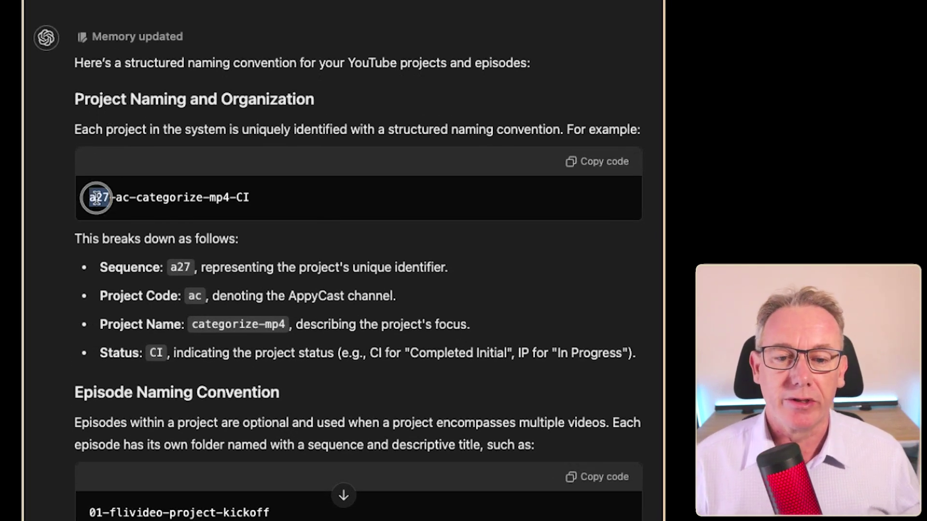
{"action": "double_click", "coordinate": [123, 199]}
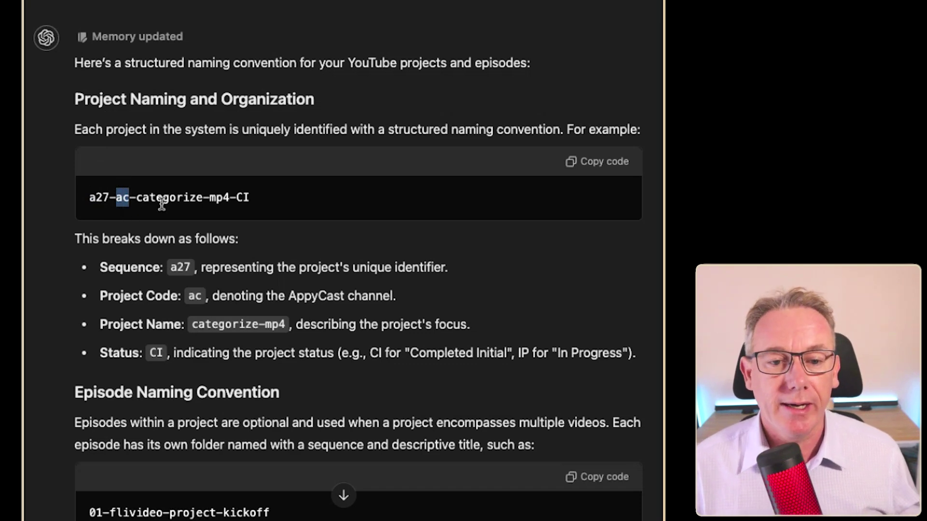
{"action": "left_click", "coordinate": [133, 199]}
{"action": "left_click_drag", "start_coordinate": [135, 200], "coordinate": [243, 198]}
{"action": "left_click", "coordinate": [242, 197]}
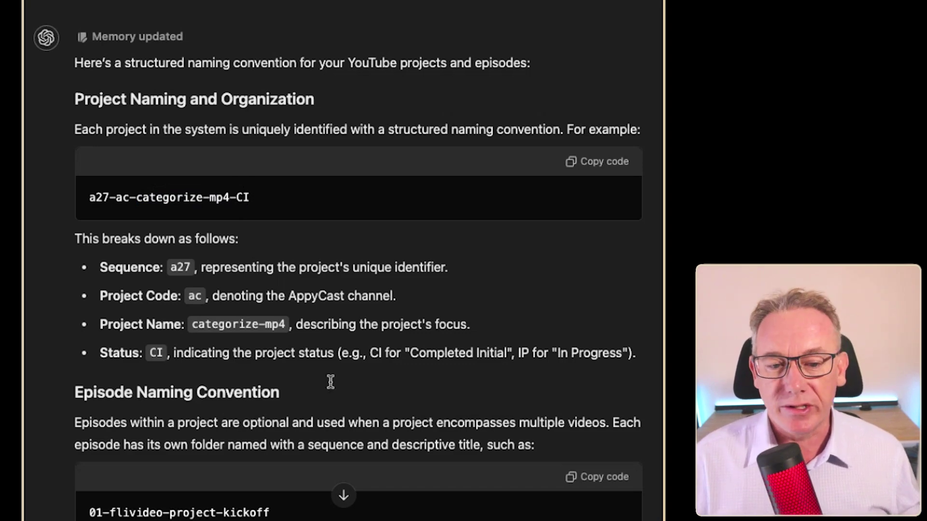
{"action": "left_click_drag", "start_coordinate": [440, 375], "coordinate": [108, 260]}
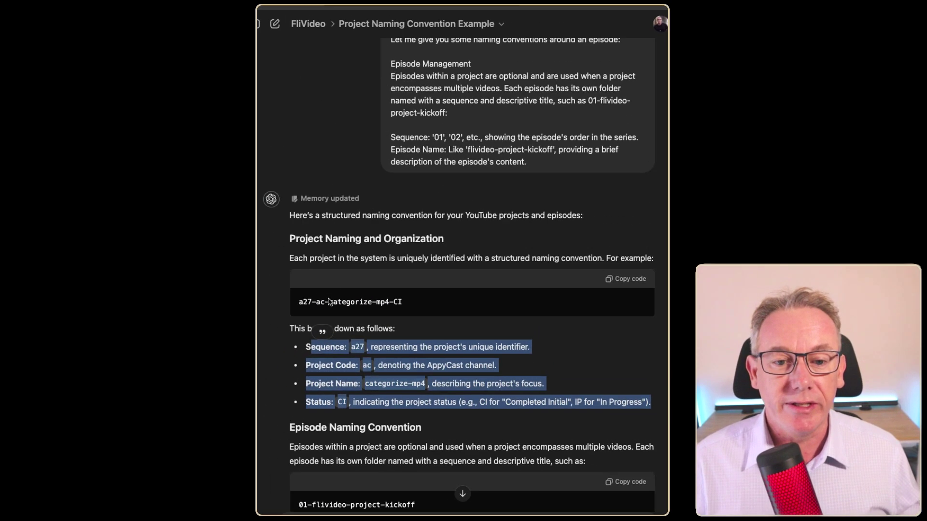
{"action": "left_click", "coordinate": [137, 192]}
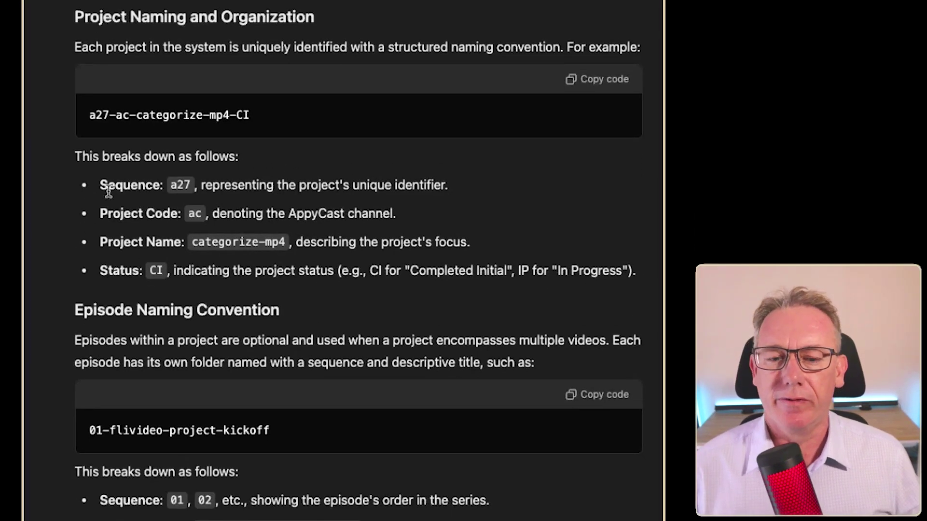
{"action": "left_click_drag", "start_coordinate": [108, 185], "coordinate": [175, 269]}
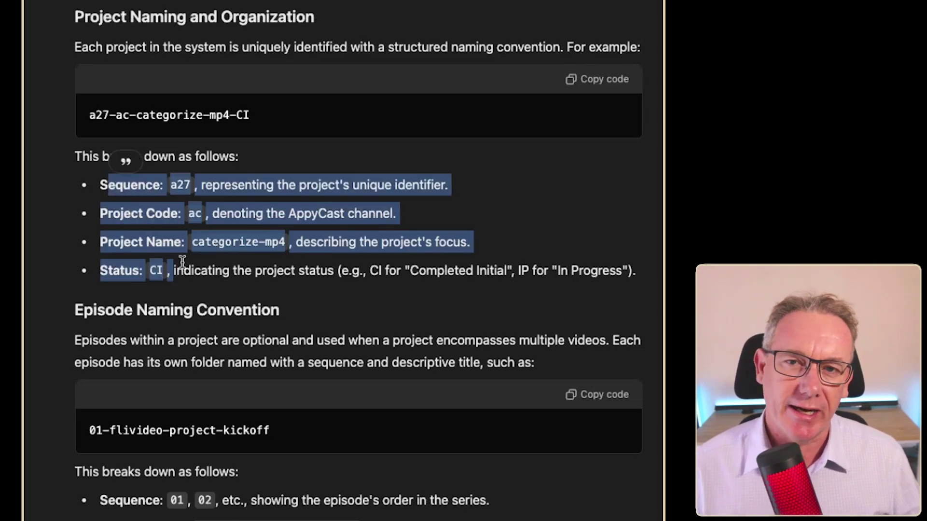
{"action": "left_click", "coordinate": [183, 266]}
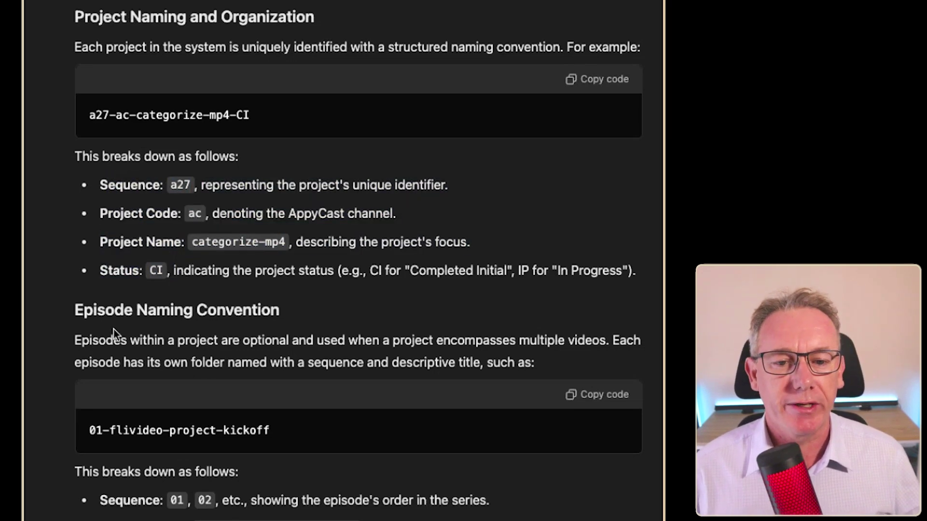
{"action": "left_click_drag", "start_coordinate": [66, 314], "coordinate": [282, 320]}
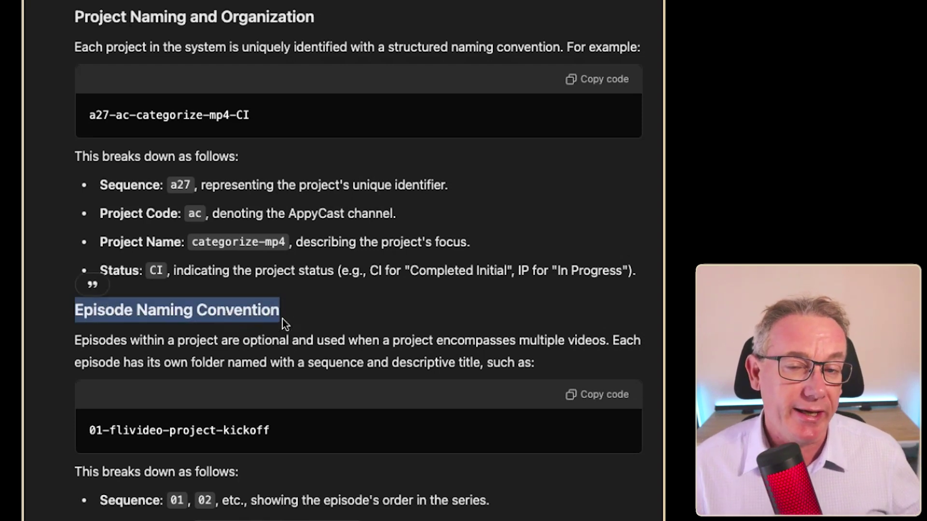
{"action": "left_click", "coordinate": [276, 484]}
{"action": "scroll", "coordinate": [104, 381], "scroll_direction": "down", "scroll_amount": 2}
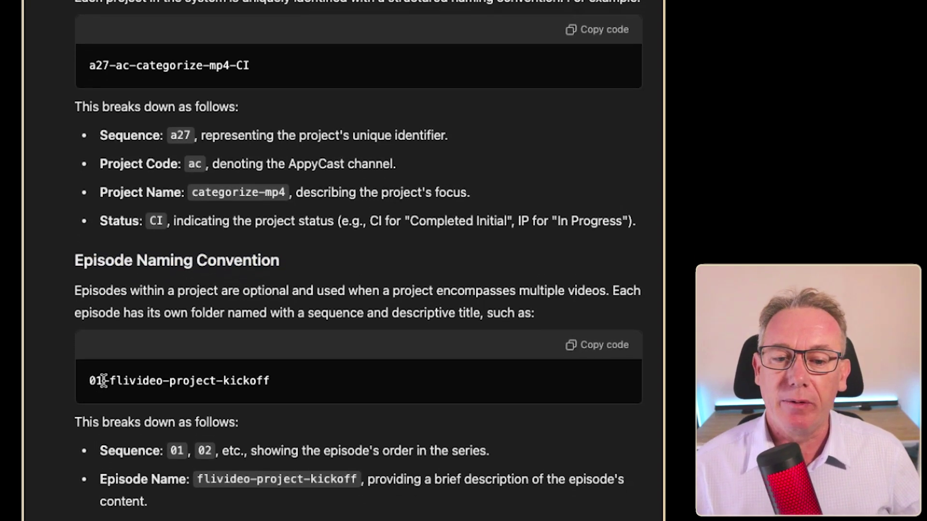
{"action": "scroll", "coordinate": [103, 381], "scroll_direction": "down", "scroll_amount": 1}
{"action": "double_click", "coordinate": [94, 337]}
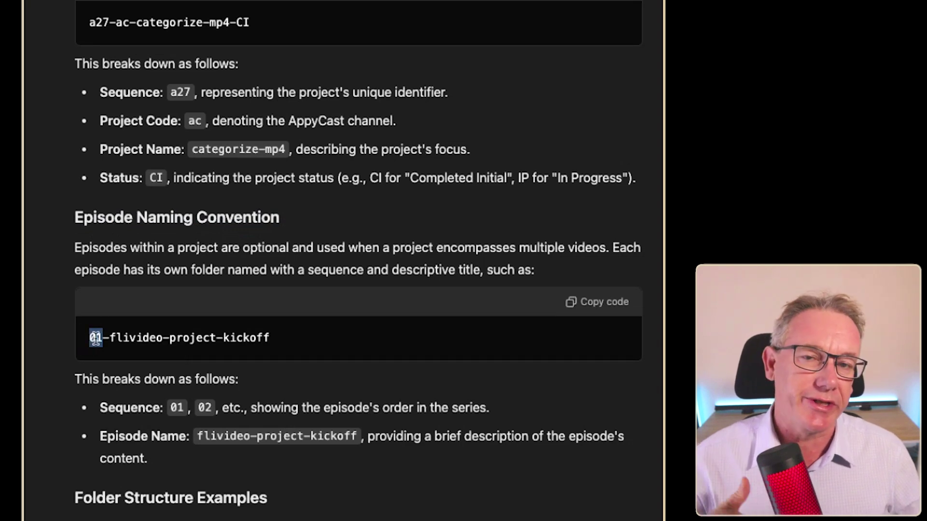
{"action": "left_click_drag", "start_coordinate": [111, 339], "coordinate": [271, 339]}
Step: Highlight the single-video sample's heading, recordings and chapters files, including the -a- in 02-a-content.mov
{"action": "scroll", "coordinate": [310, 377], "scroll_direction": "down", "scroll_amount": 5}
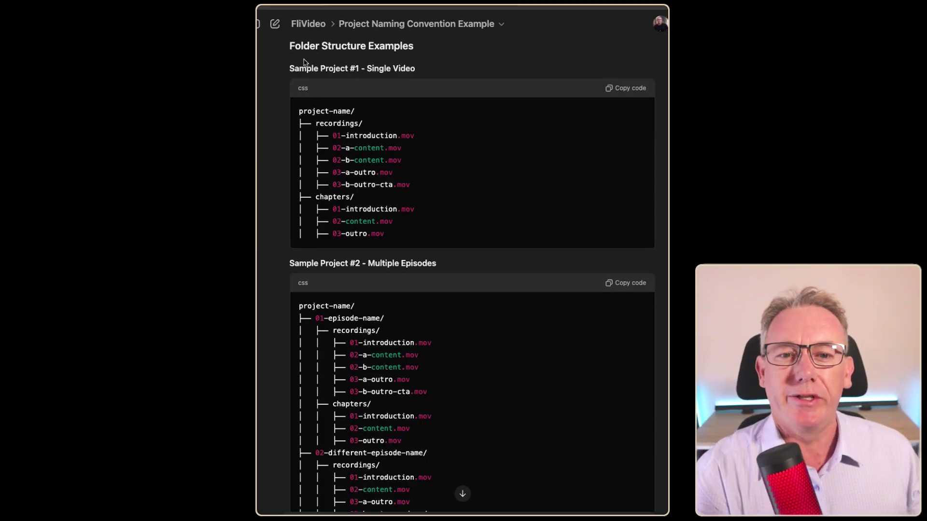
{"action": "left_click_drag", "start_coordinate": [288, 45], "coordinate": [415, 51]}
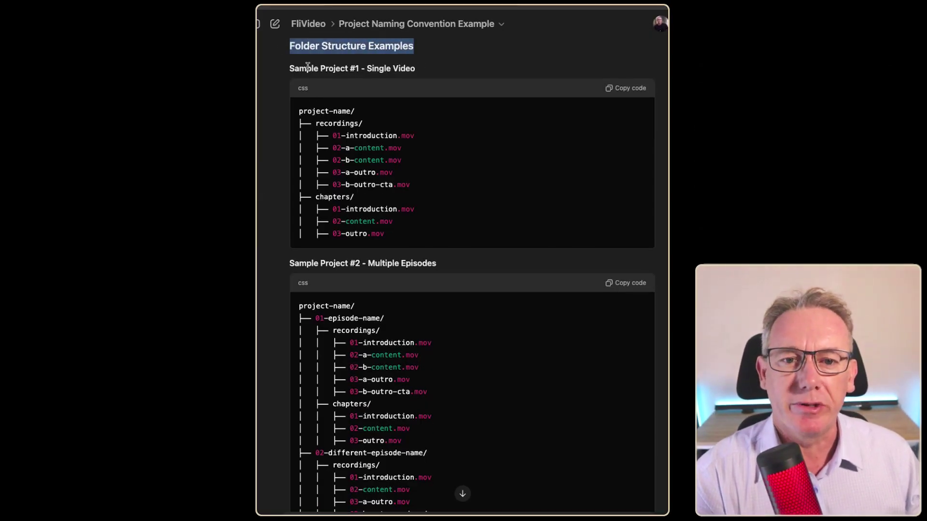
{"action": "left_click_drag", "start_coordinate": [299, 68], "coordinate": [383, 66]}
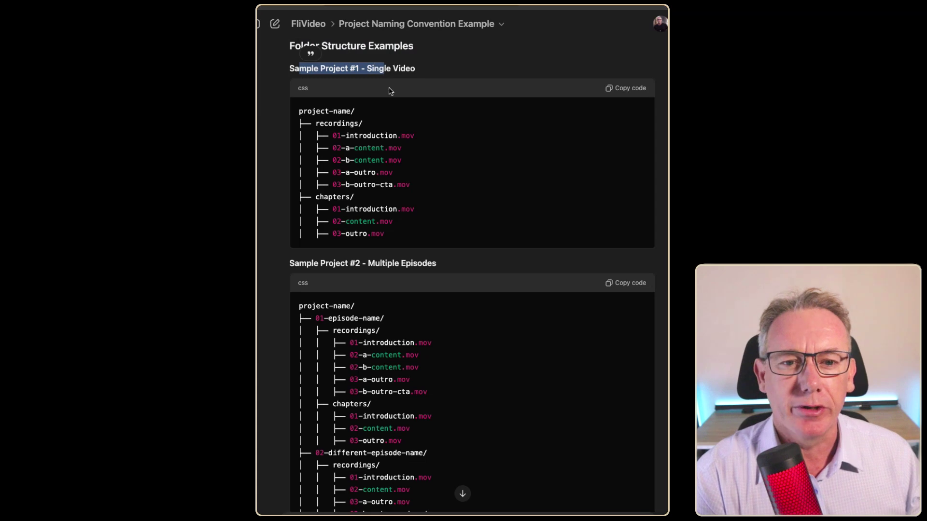
{"action": "left_click_drag", "start_coordinate": [350, 136], "coordinate": [405, 179]}
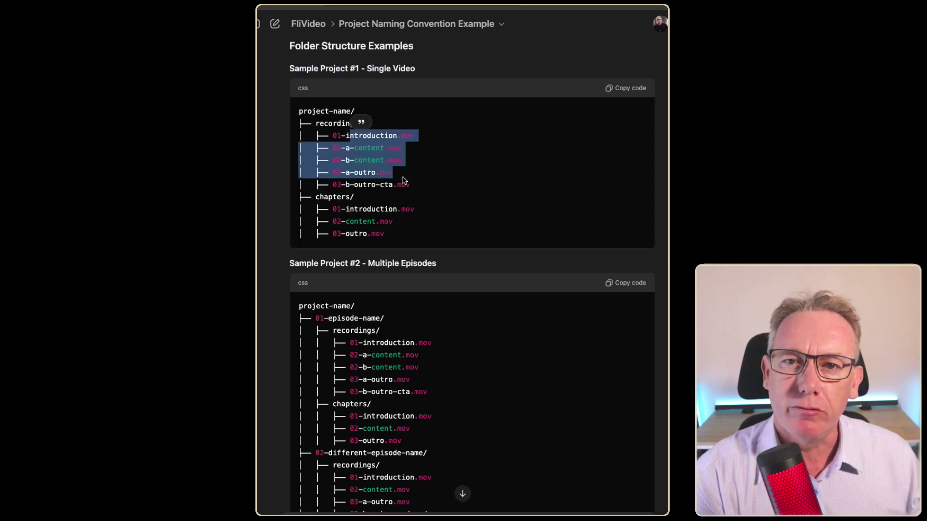
{"action": "left_click_drag", "start_coordinate": [350, 209], "coordinate": [386, 232]}
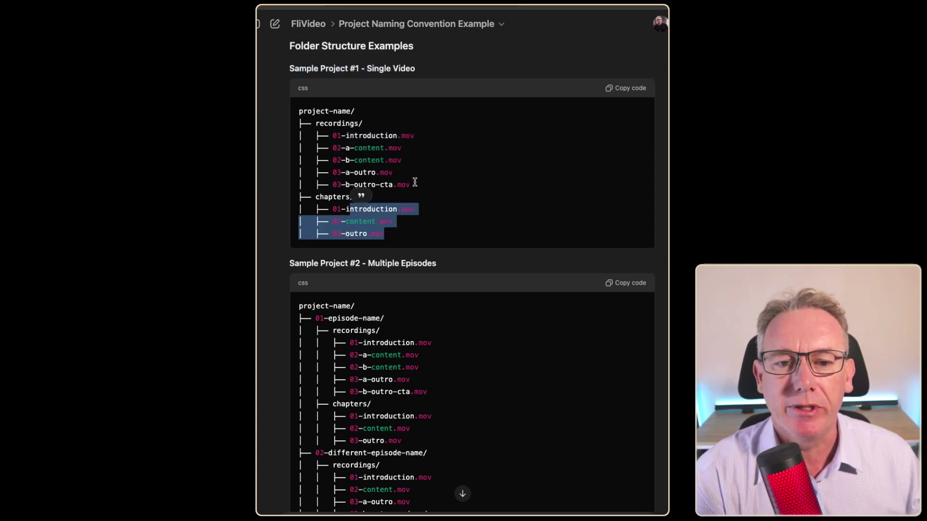
{"action": "left_click_drag", "start_coordinate": [341, 148], "coordinate": [403, 157]}
Step: Highlight the Sample Project #2 - Multiple Episodes heading and its episode folder names
{"action": "left_click", "coordinate": [278, 241]}
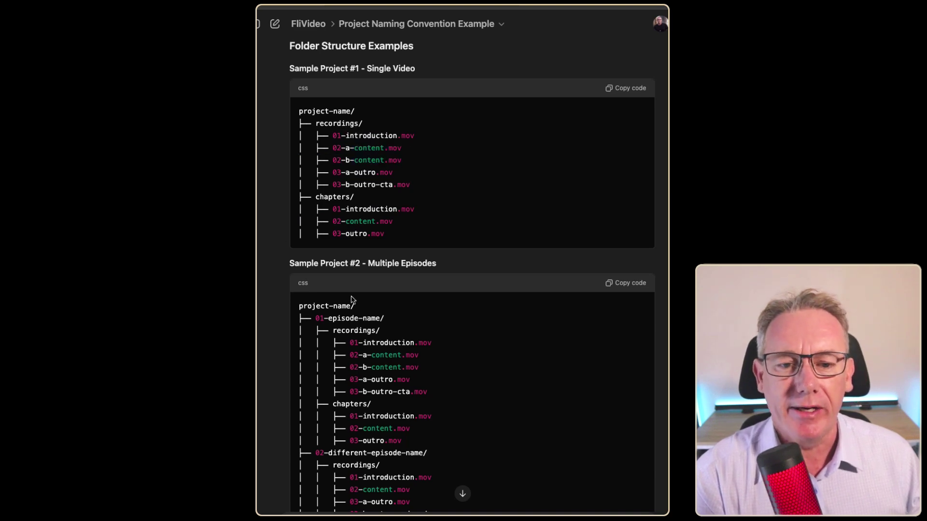
{"action": "triple_click", "coordinate": [417, 265]}
{"action": "left_click", "coordinate": [470, 341]}
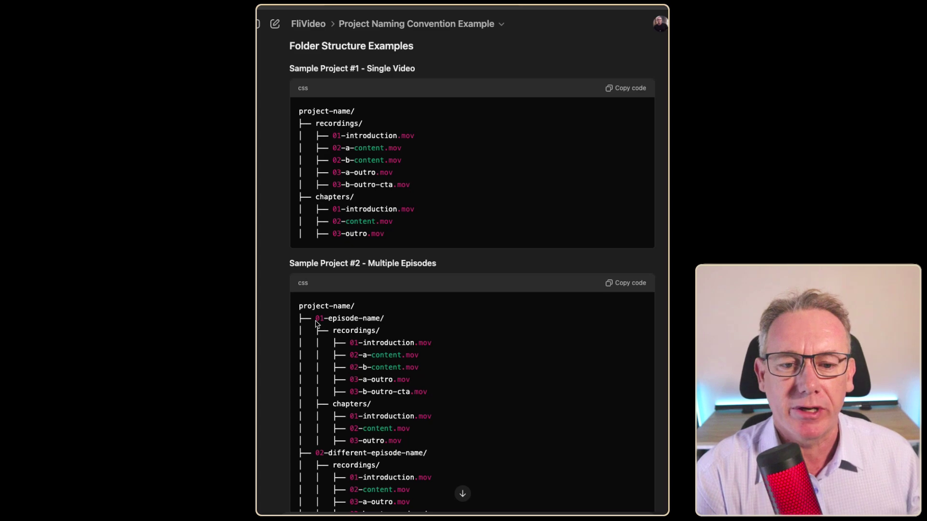
{"action": "left_click_drag", "start_coordinate": [315, 319], "coordinate": [383, 319]}
{"action": "left_click_drag", "start_coordinate": [324, 454], "coordinate": [401, 454]}
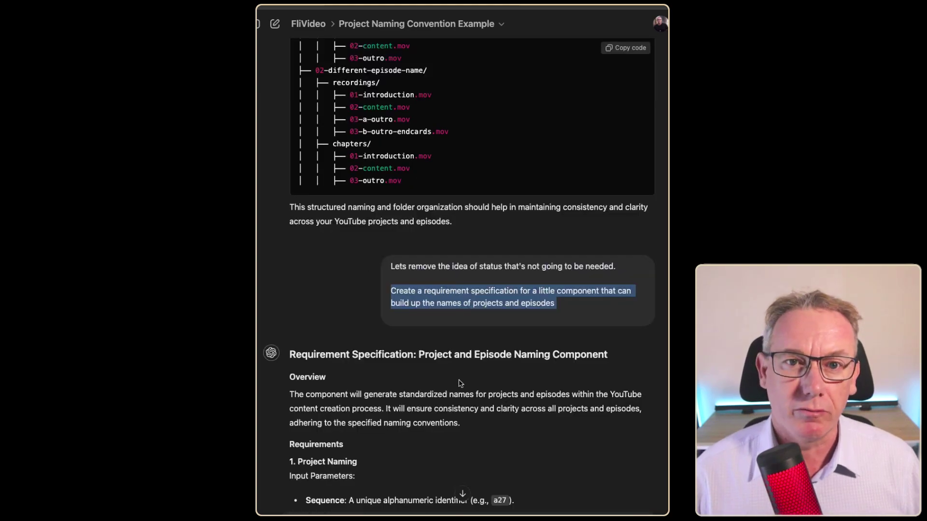
Step: Scroll down the naming component spec and highlight its Python example usage code
{"action": "scroll", "coordinate": [469, 395], "scroll_direction": "down", "scroll_amount": 15}
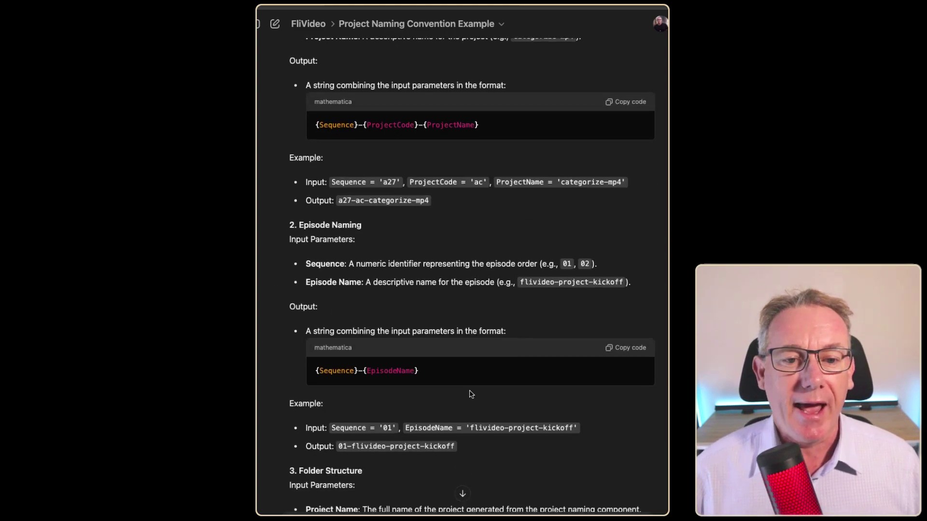
{"action": "scroll", "coordinate": [472, 395], "scroll_direction": "down", "scroll_amount": 8}
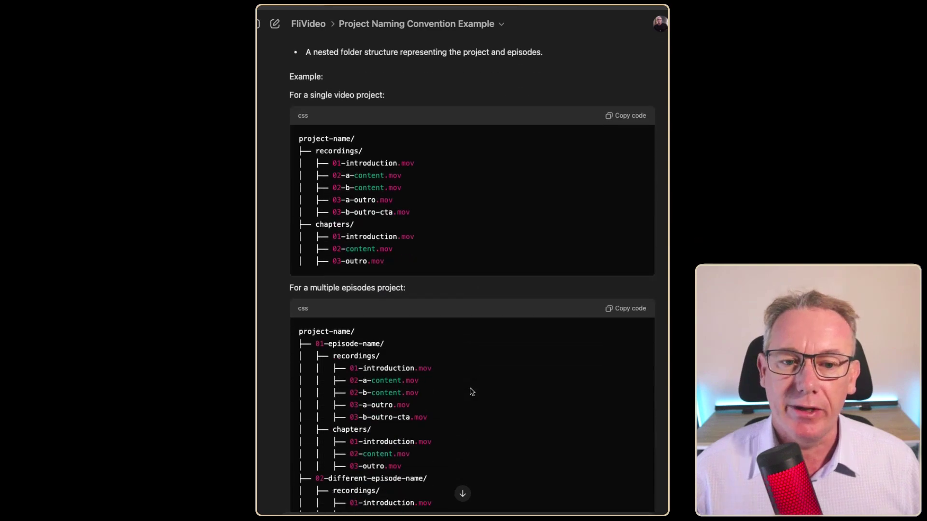
{"action": "scroll", "coordinate": [476, 389], "scroll_direction": "down", "scroll_amount": 10}
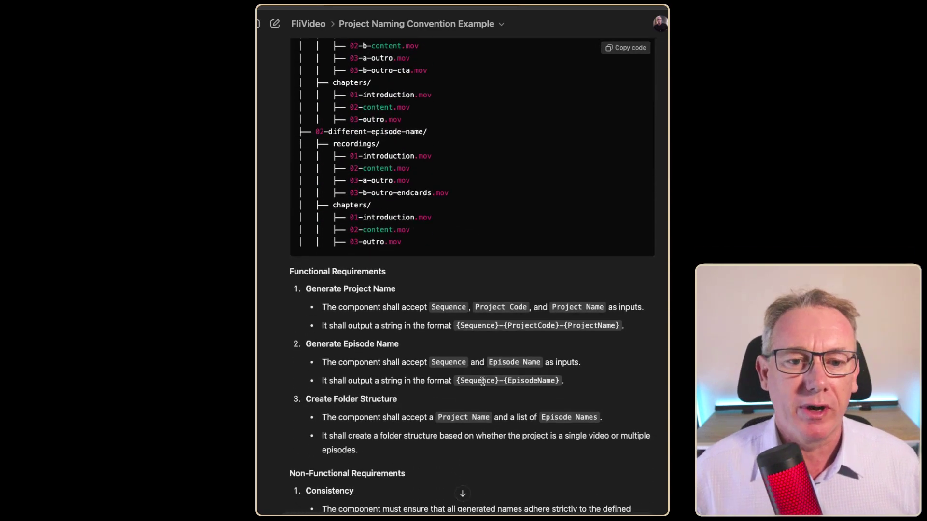
{"action": "scroll", "coordinate": [485, 382], "scroll_direction": "down", "scroll_amount": 10}
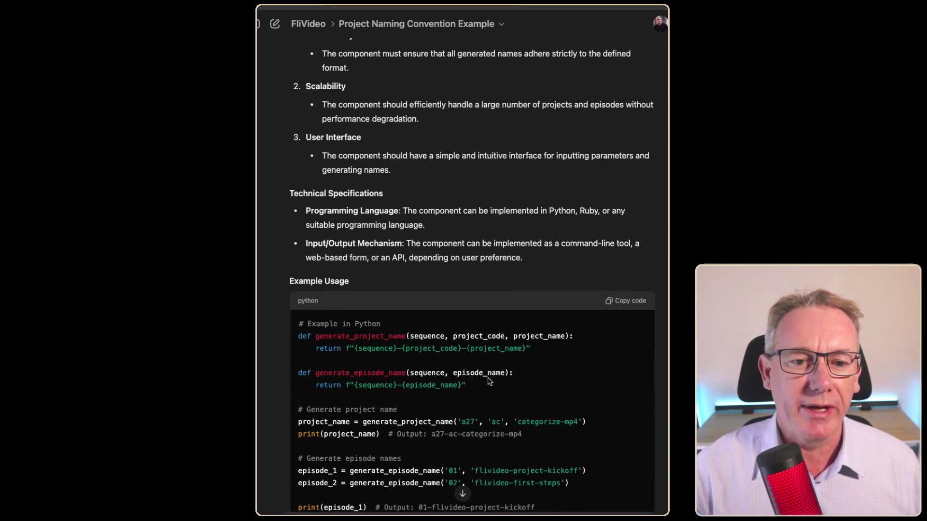
{"action": "scroll", "coordinate": [489, 381], "scroll_direction": "down", "scroll_amount": 5}
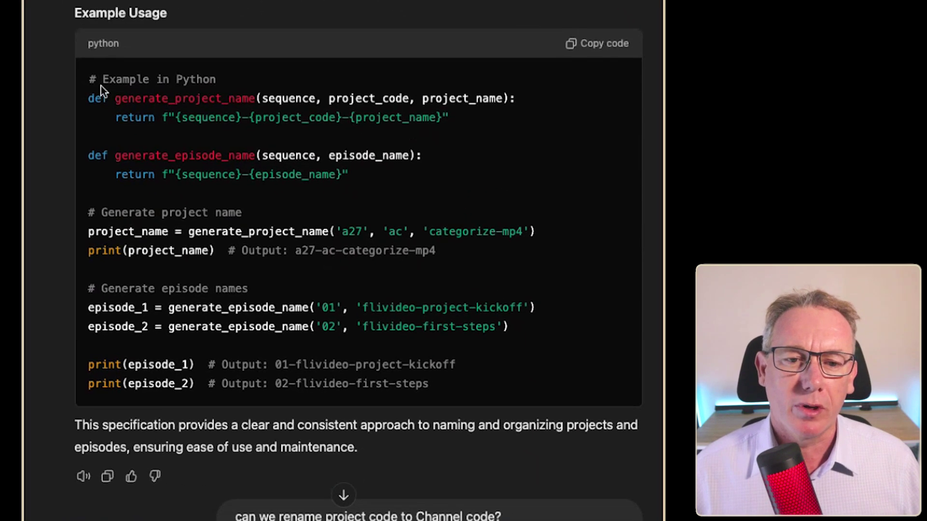
{"action": "left_click_drag", "start_coordinate": [100, 86], "coordinate": [447, 359]}
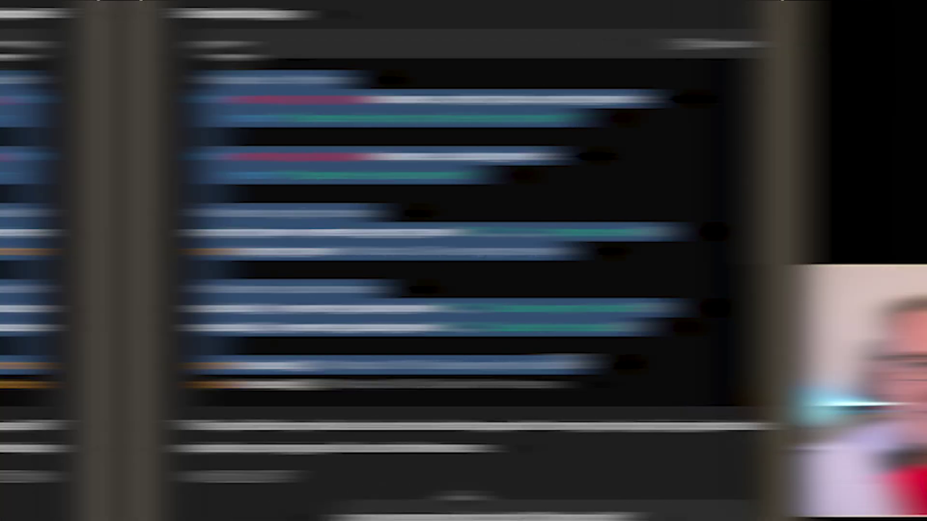
Step: Review the Channel code request, the Channel Code output property and ChannelCode in the name format
{"action": "scroll", "coordinate": [406, 205], "scroll_direction": "down", "scroll_amount": 5}
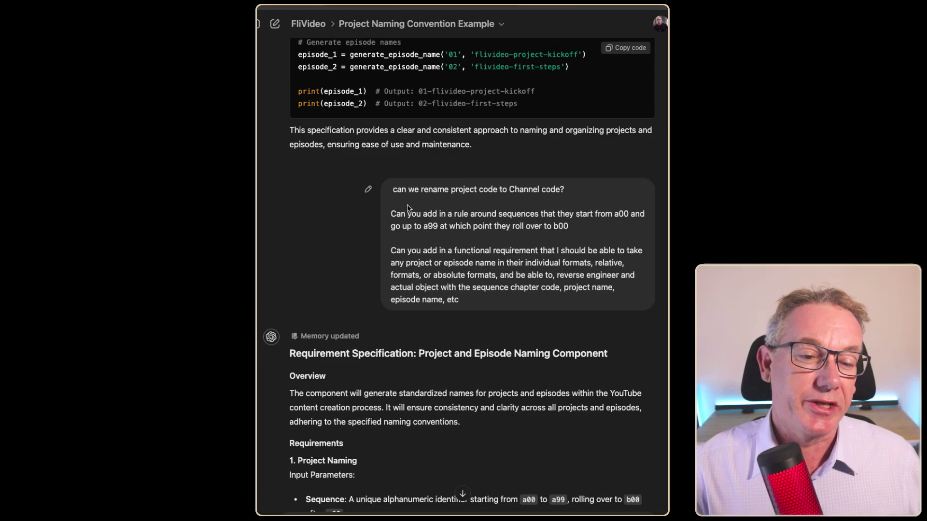
{"action": "triple_click", "coordinate": [402, 191]}
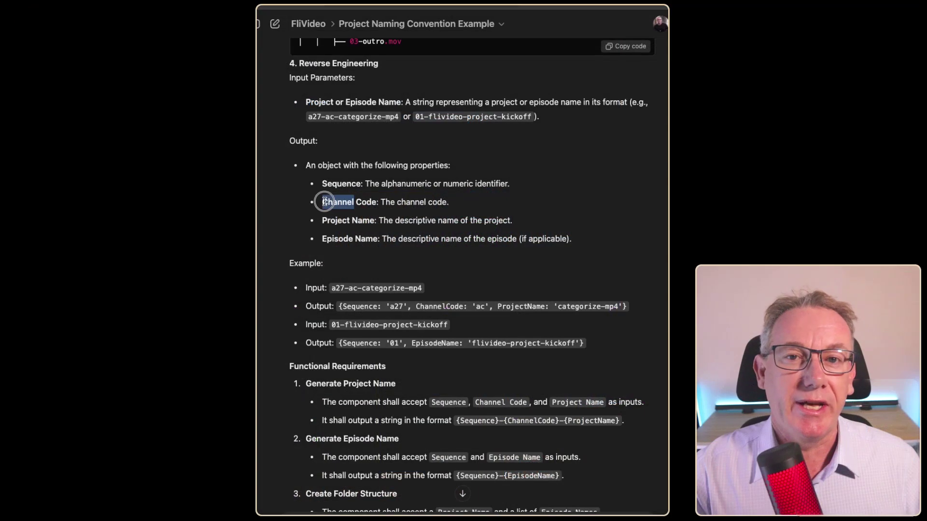
{"action": "triple_click", "coordinate": [324, 202]}
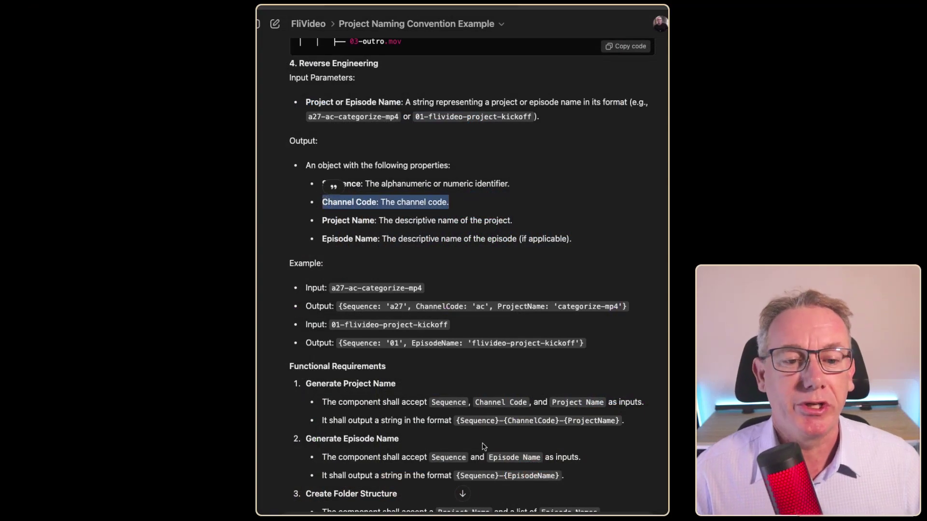
{"action": "double_click", "coordinate": [531, 420]}
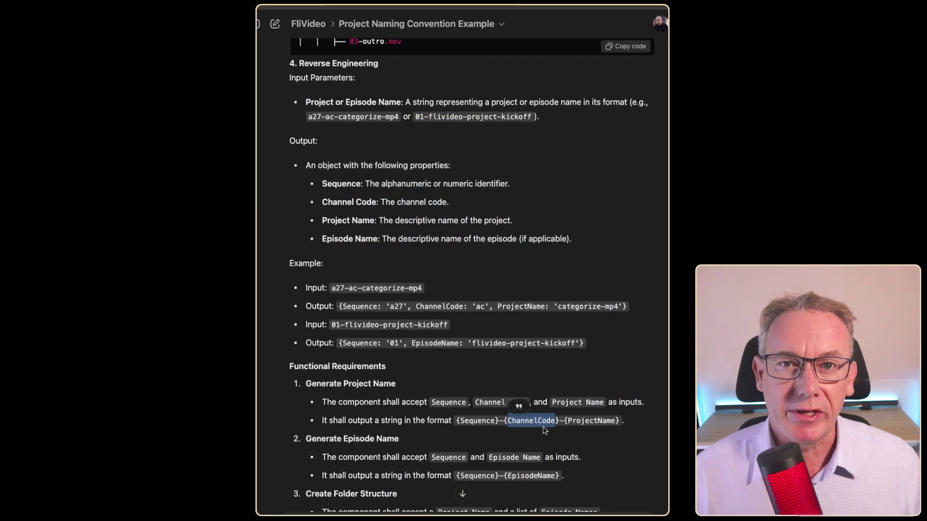
{"action": "scroll", "coordinate": [439, 342], "scroll_direction": "down", "scroll_amount": 15}
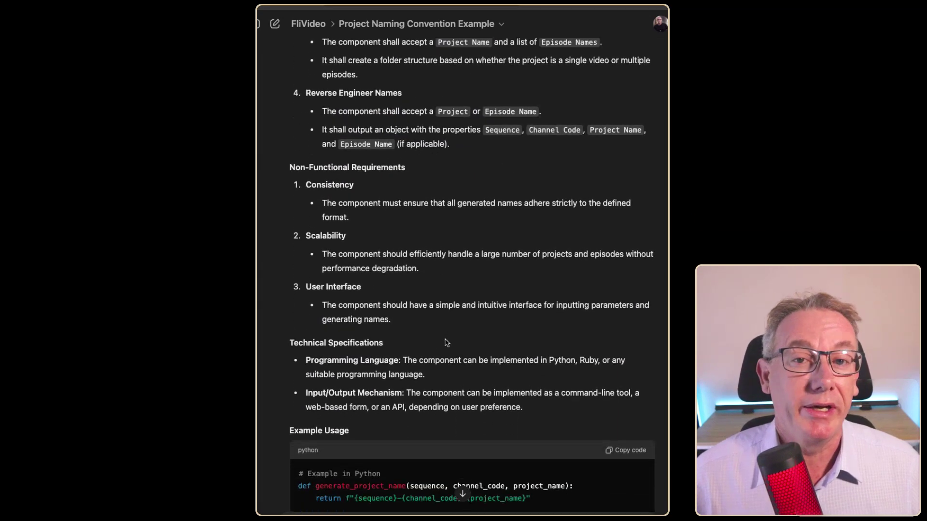
{"action": "scroll", "coordinate": [448, 342], "scroll_direction": "down", "scroll_amount": 4}
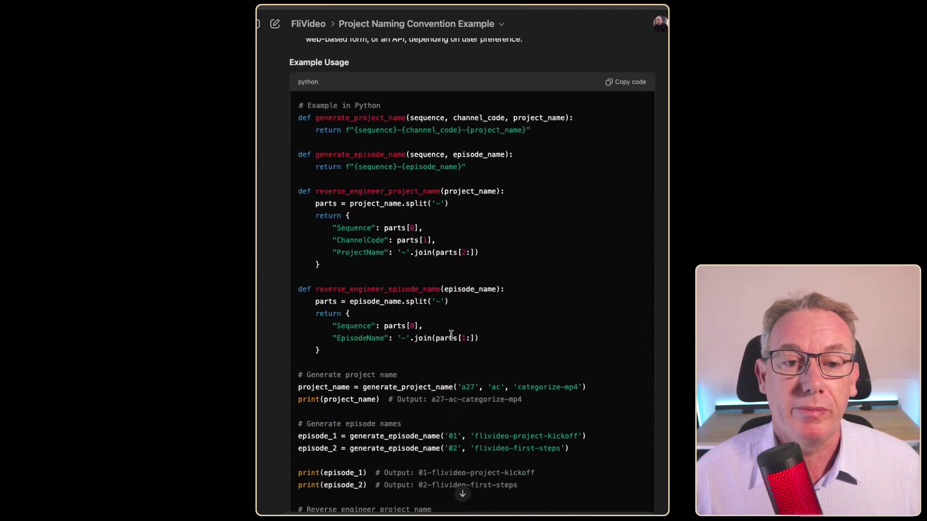
{"action": "scroll", "coordinate": [401, 226], "scroll_direction": "down", "scroll_amount": 5}
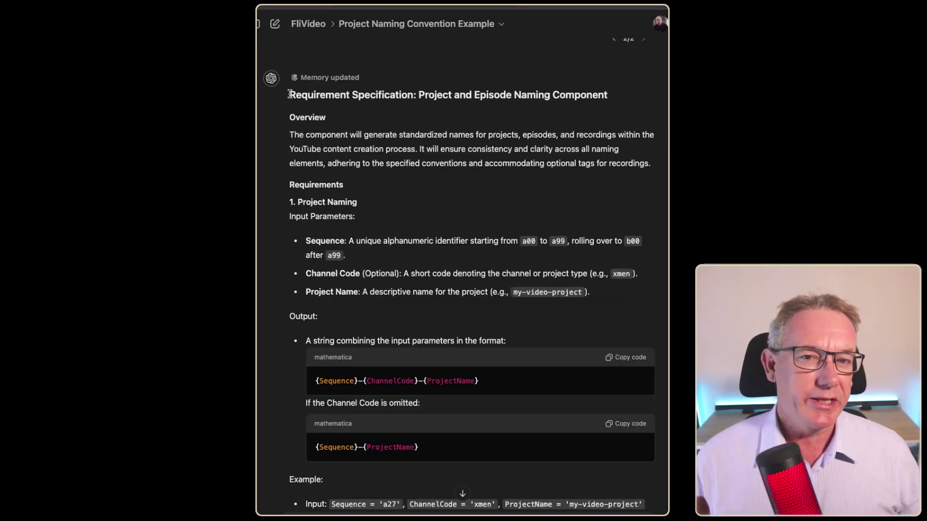
Step: Select the entire revised specification reply from its top through the end
{"action": "left_click_drag", "start_coordinate": [289, 94], "coordinate": [344, 182]}
{"action": "key", "text": "super+c"}
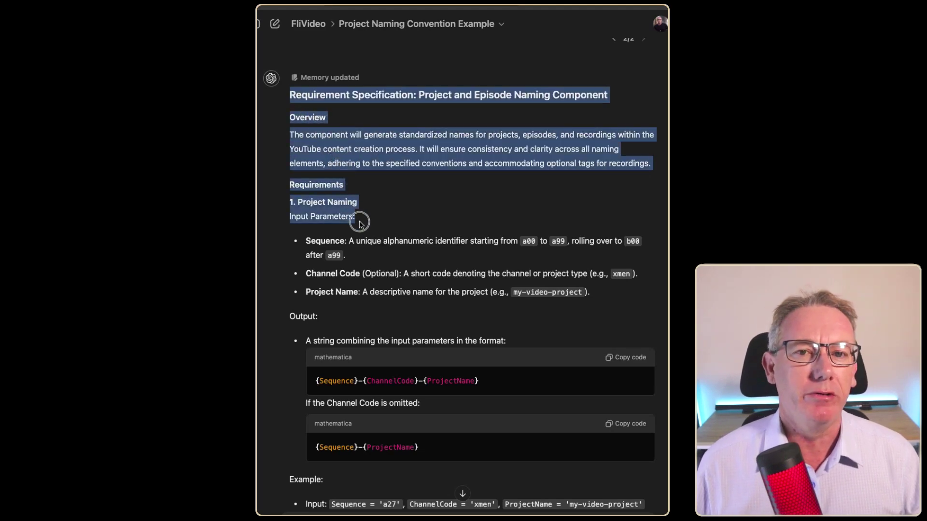
{"action": "left_click_drag", "start_coordinate": [359, 223], "coordinate": [389, 349]}
{"action": "scroll", "coordinate": [396, 346], "scroll_direction": "down", "scroll_amount": 20}
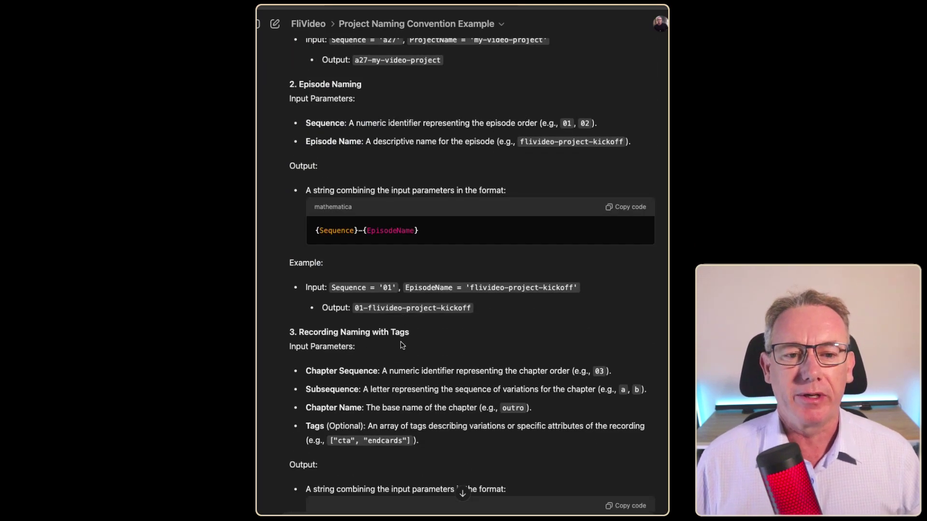
{"action": "scroll", "coordinate": [407, 344], "scroll_direction": "down", "scroll_amount": 20}
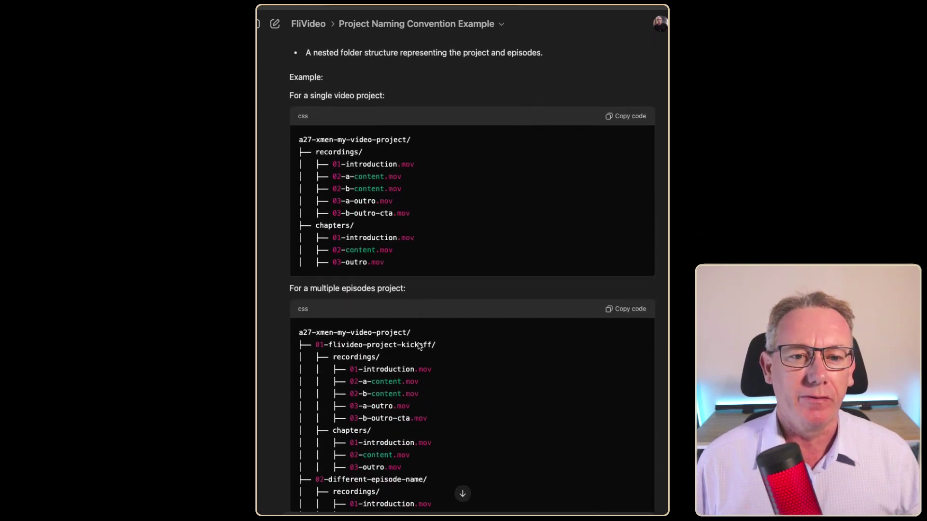
{"action": "scroll", "coordinate": [422, 347], "scroll_direction": "down", "scroll_amount": 20}
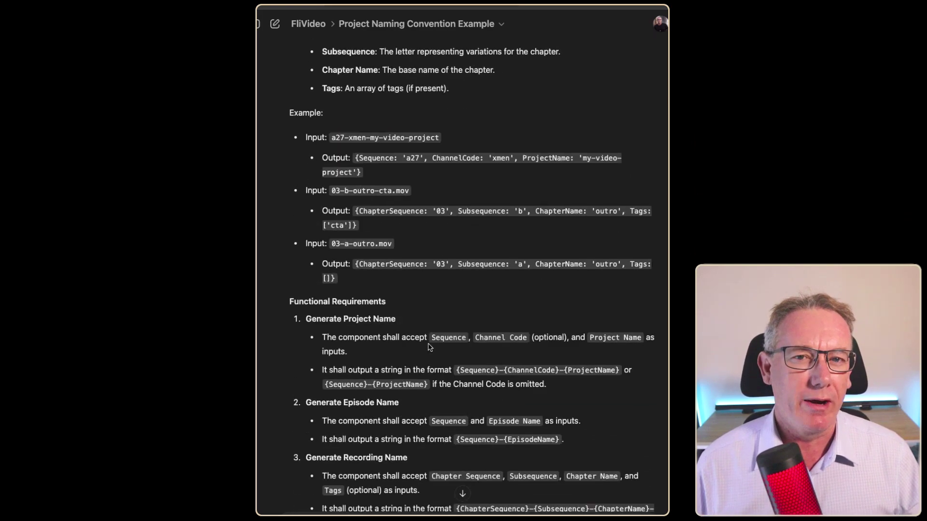
{"action": "left_click", "coordinate": [467, 454], "text": "shift"}
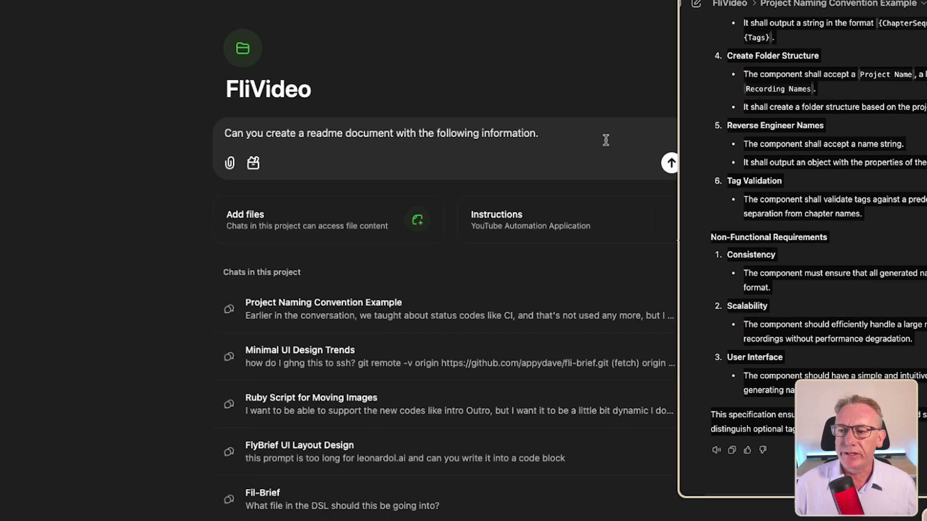
Step: Paste the specification below the readme request and send it with the Canvas tool
{"action": "key", "text": "shift+Return"}
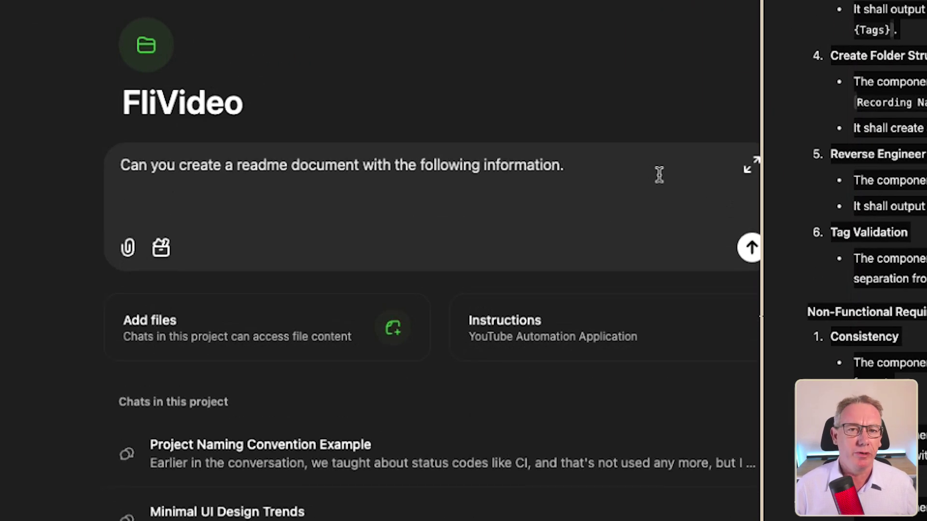
{"action": "key", "text": "super+v"}
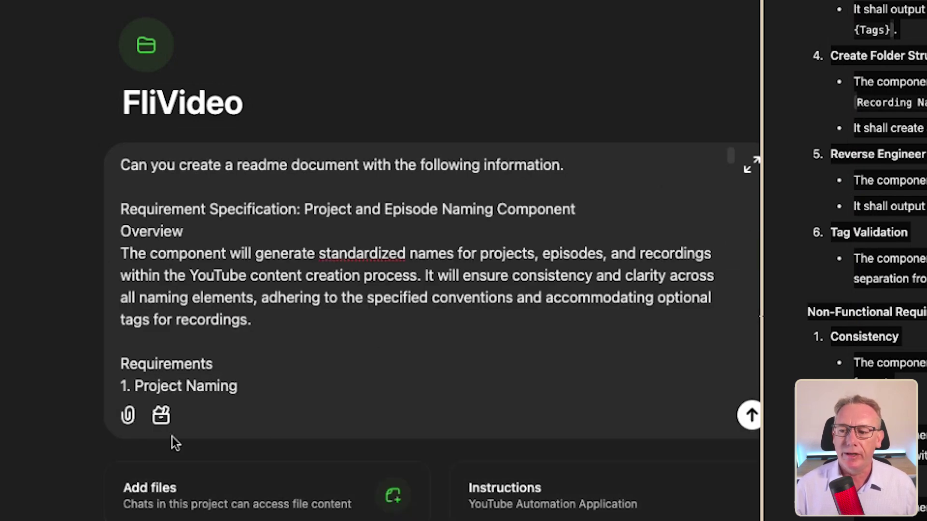
{"action": "left_click", "coordinate": [163, 417]}
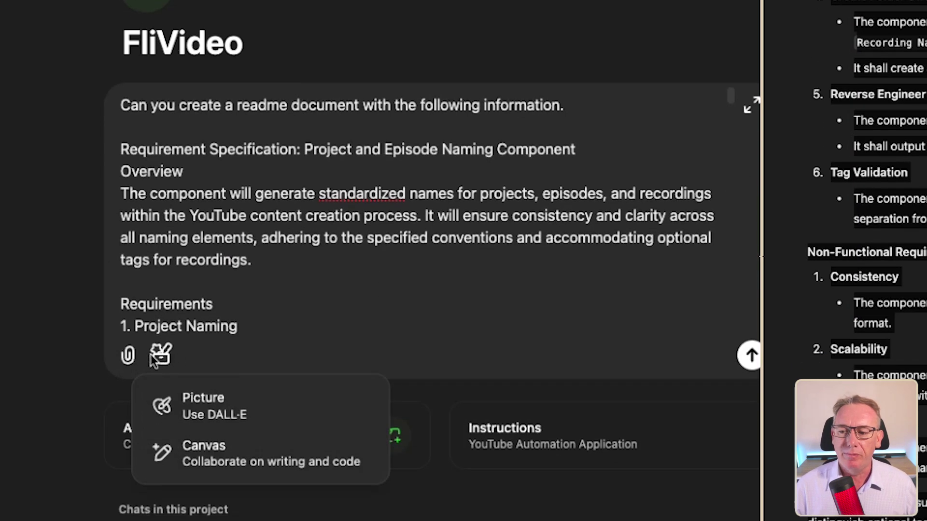
{"action": "left_click", "coordinate": [228, 468]}
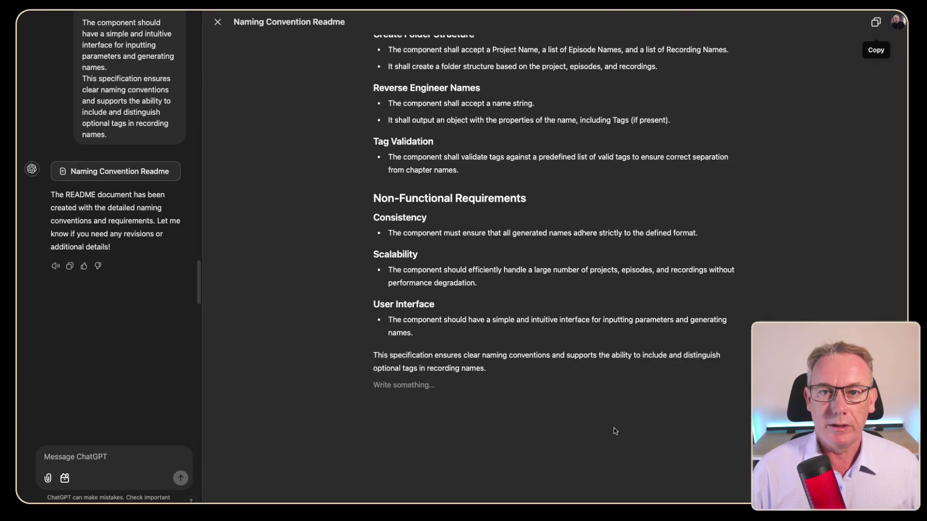
Step: Scroll to the top of the Naming Convention Readme canvas and start a follow-up message
{"action": "scroll", "coordinate": [613, 430], "scroll_direction": "up", "scroll_amount": 10}
{"action": "scroll", "coordinate": [615, 431], "scroll_direction": "up", "scroll_amount": 15}
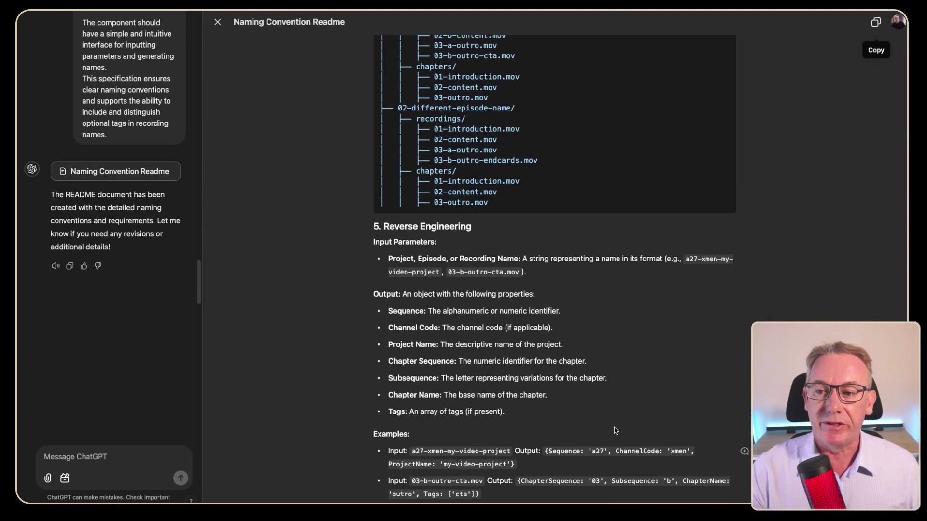
{"action": "scroll", "coordinate": [615, 428], "scroll_direction": "up", "scroll_amount": 10}
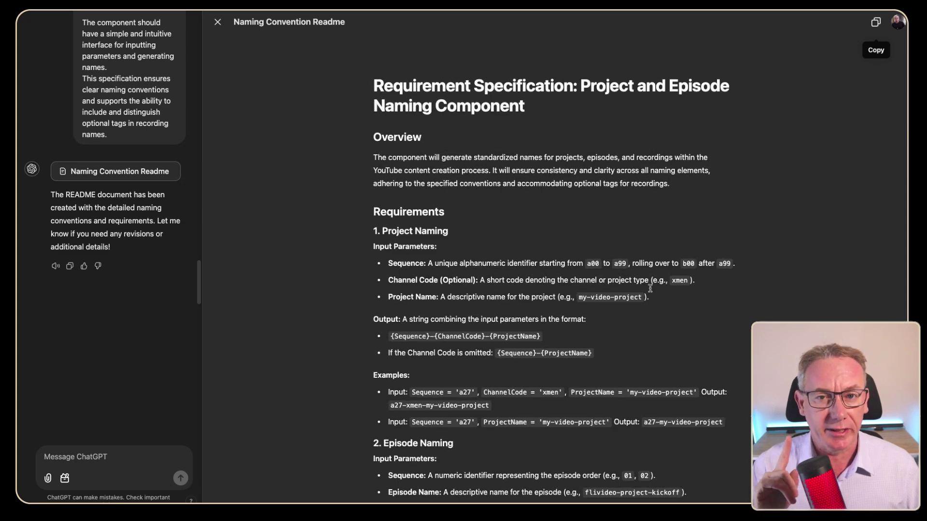
{"action": "left_click", "coordinate": [751, 231]}
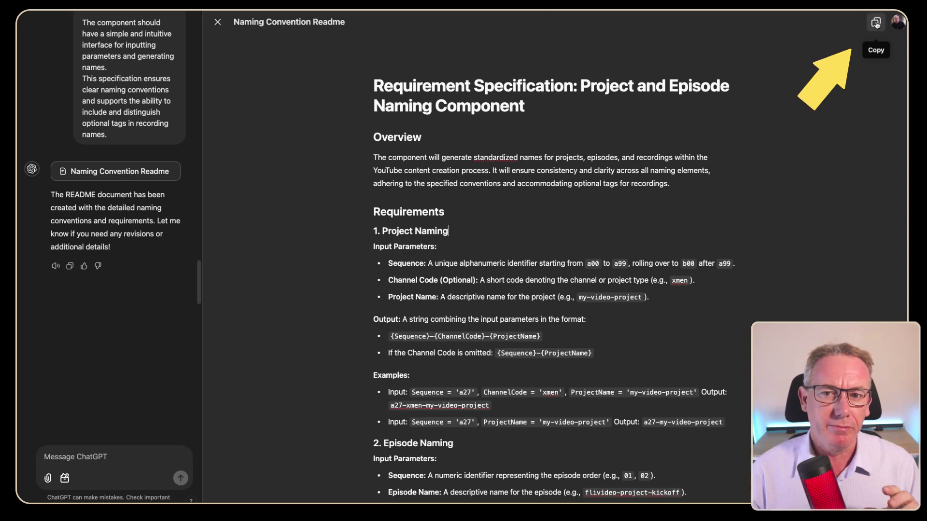
{"action": "left_click", "coordinate": [97, 462]}
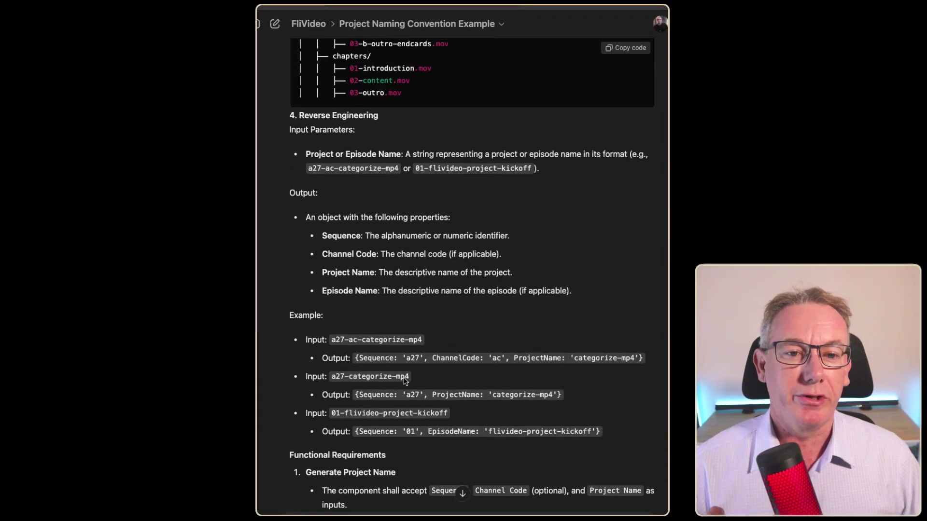
Step: Copy the earlier Ruby example usage code and paste it below the update request in the prompt
{"action": "scroll", "coordinate": [404, 378], "scroll_direction": "up", "scroll_amount": 10}
{"action": "scroll", "coordinate": [403, 378], "scroll_direction": "up", "scroll_amount": 20}
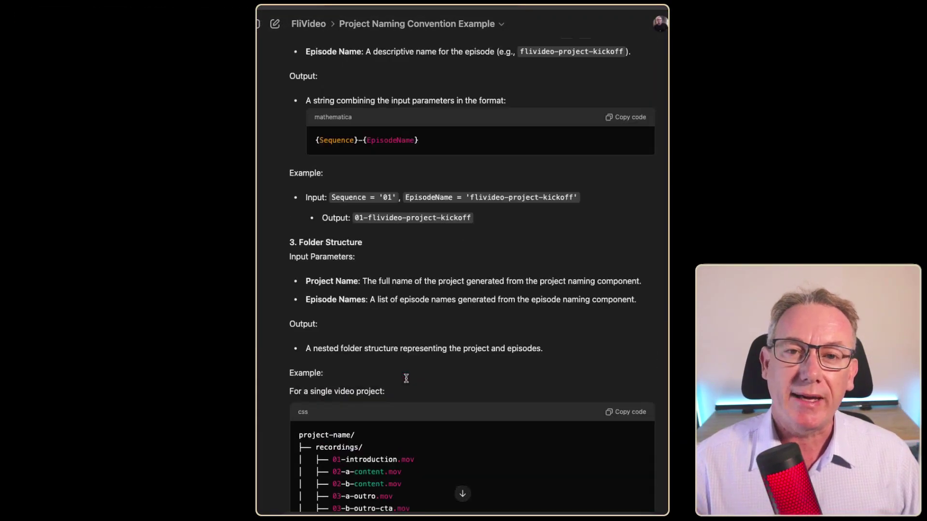
{"action": "scroll", "coordinate": [406, 371], "scroll_direction": "up", "scroll_amount": 20}
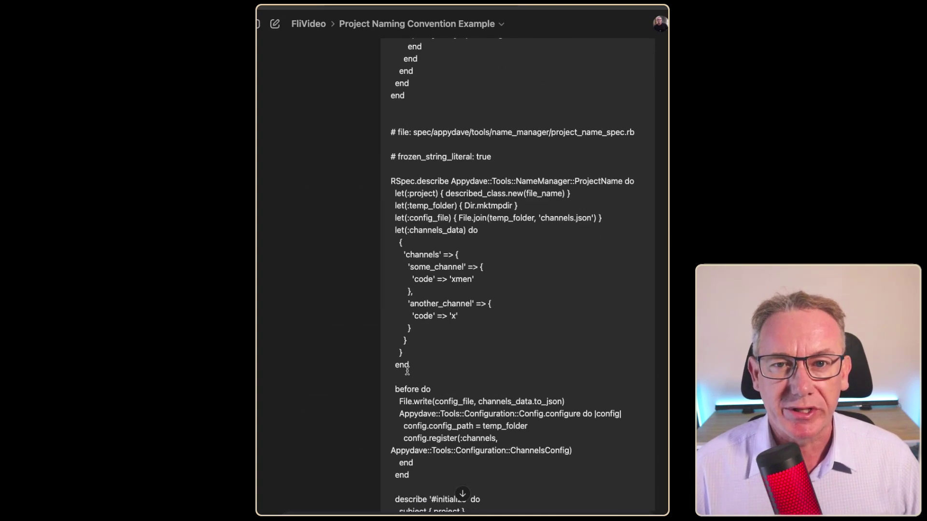
{"action": "scroll", "coordinate": [420, 374], "scroll_direction": "up", "scroll_amount": 10}
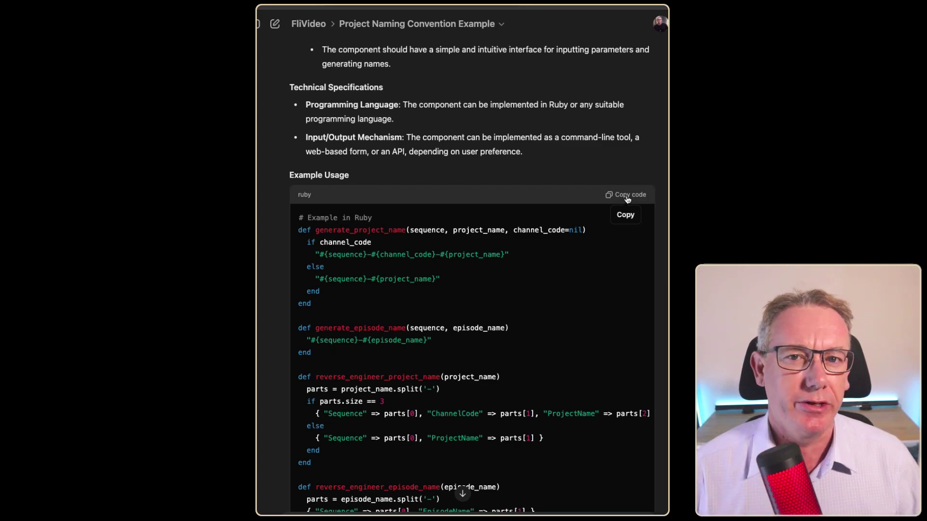
{"action": "left_click", "coordinate": [627, 198]}
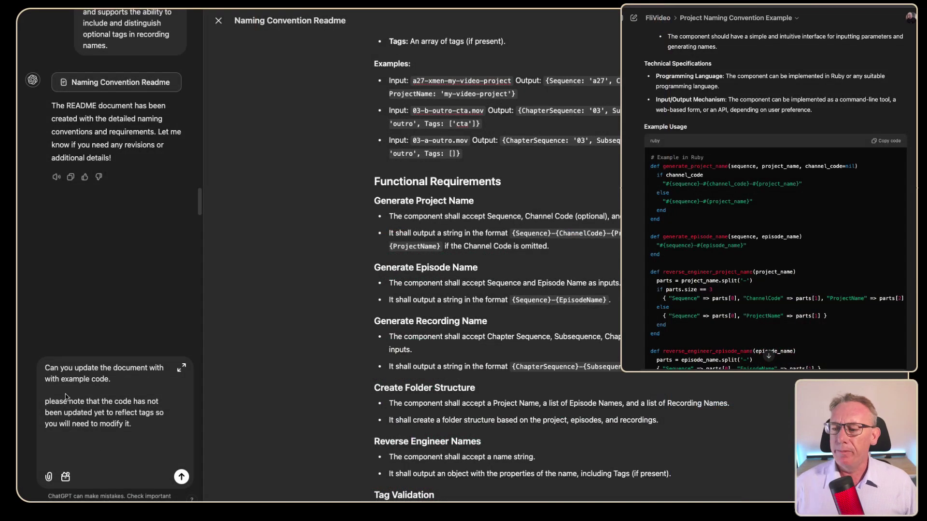
{"action": "left_click", "coordinate": [47, 368]}
{"action": "key", "text": "super+shift+Right"}
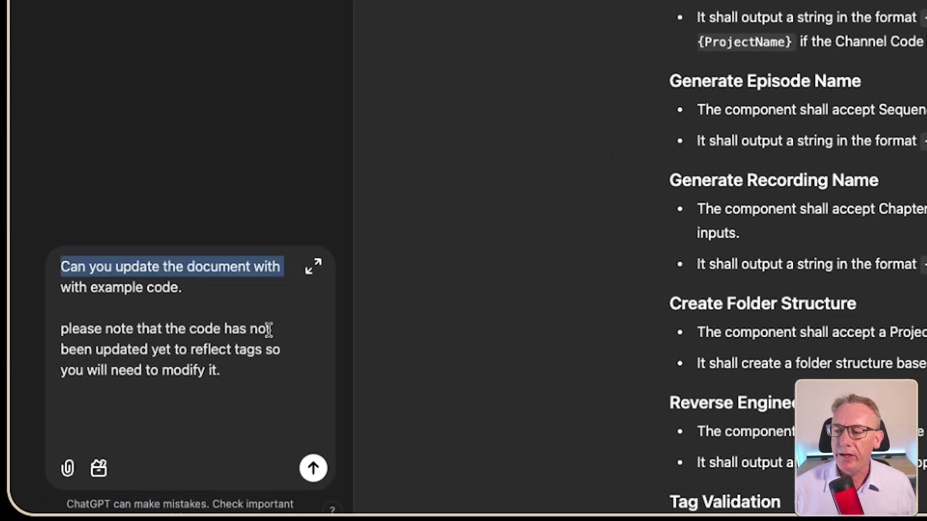
{"action": "key", "text": "shift+Down"}
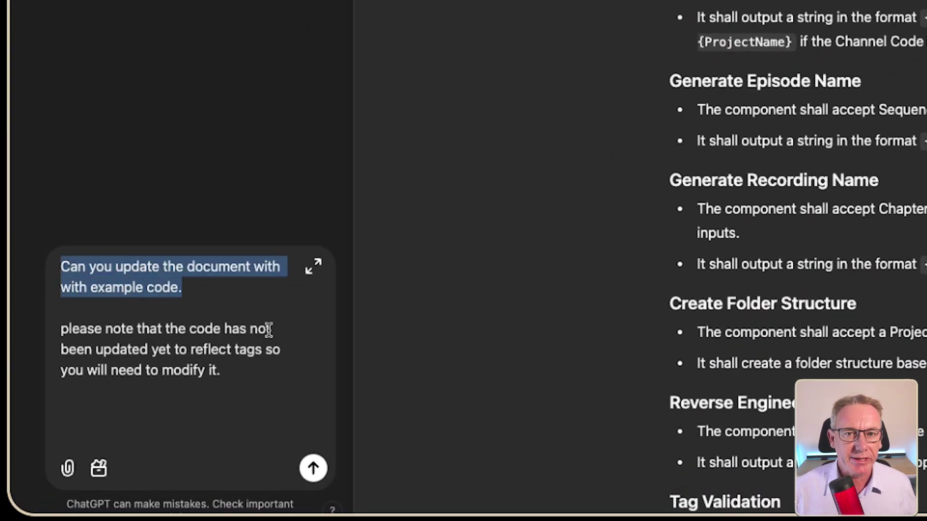
{"action": "key", "text": "Down"}
{"action": "key", "text": "Down"}
{"action": "key", "text": "Down"}
{"action": "key", "text": "Down"}
{"action": "key", "text": "Down"}
{"action": "key", "text": "Down"}
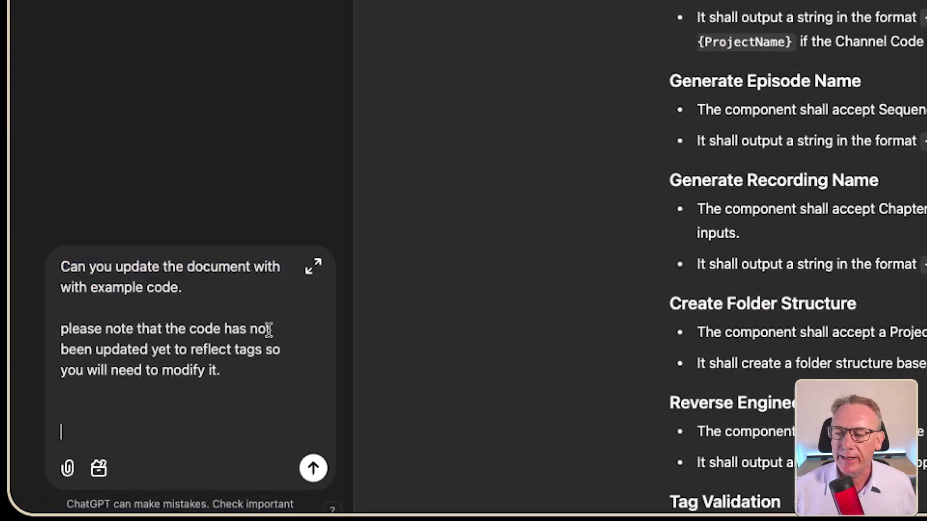
{"action": "key", "text": "super+v"}
Step: Check the tags note and the readme's Tags property and Examples, then send the request
{"action": "key", "text": "super+a"}
{"action": "key", "text": "Up"}
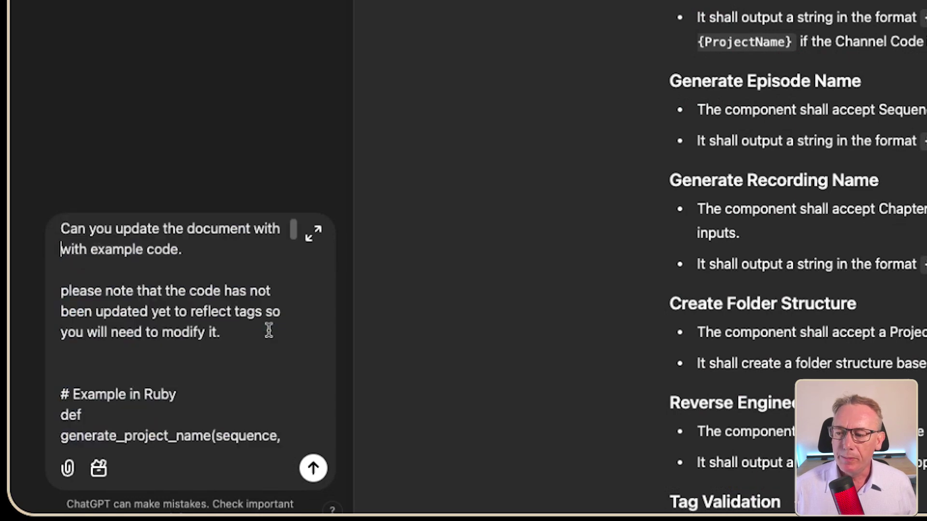
{"action": "key", "text": "shift+Down"}
{"action": "key", "text": "shift+Down"}
{"action": "key", "text": "Up"}
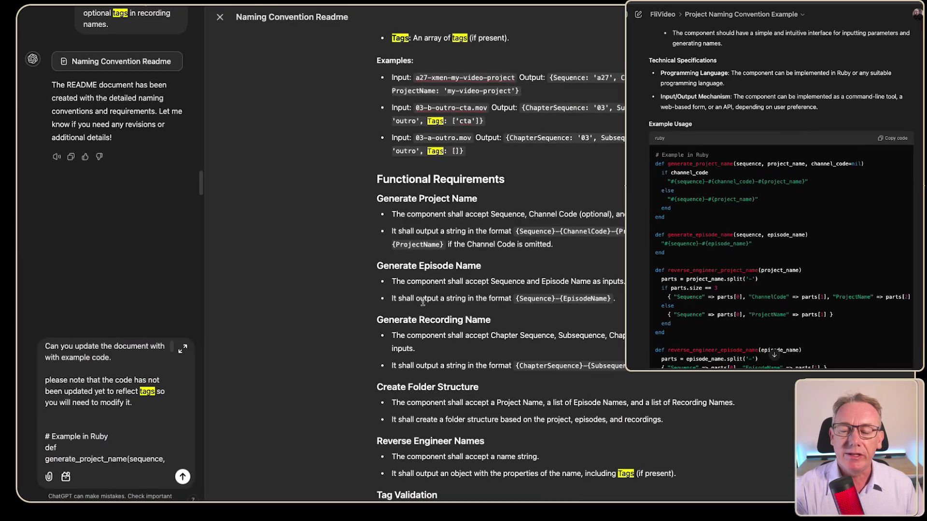
{"action": "scroll", "coordinate": [420, 208], "scroll_direction": "up", "scroll_amount": 5}
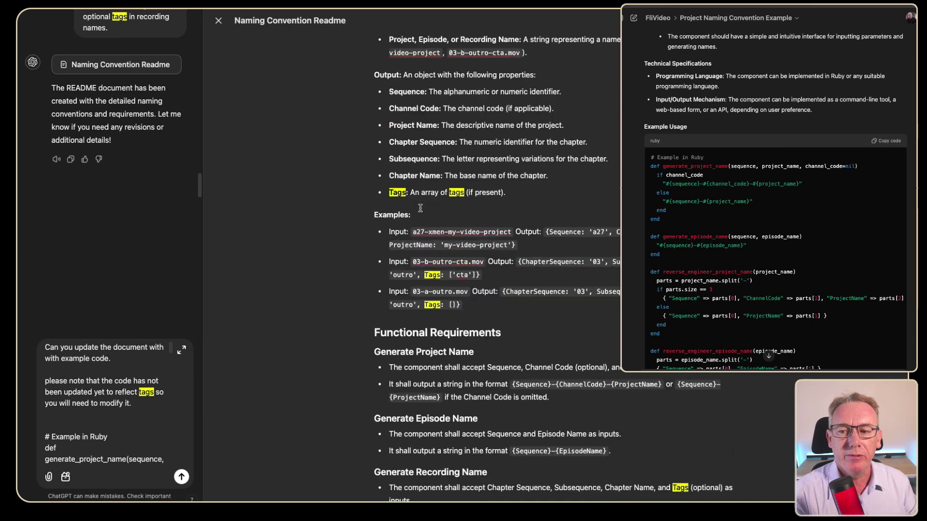
{"action": "scroll", "coordinate": [420, 208], "scroll_direction": "up", "scroll_amount": 1}
{"action": "left_click_drag", "start_coordinate": [401, 201], "coordinate": [517, 313]}
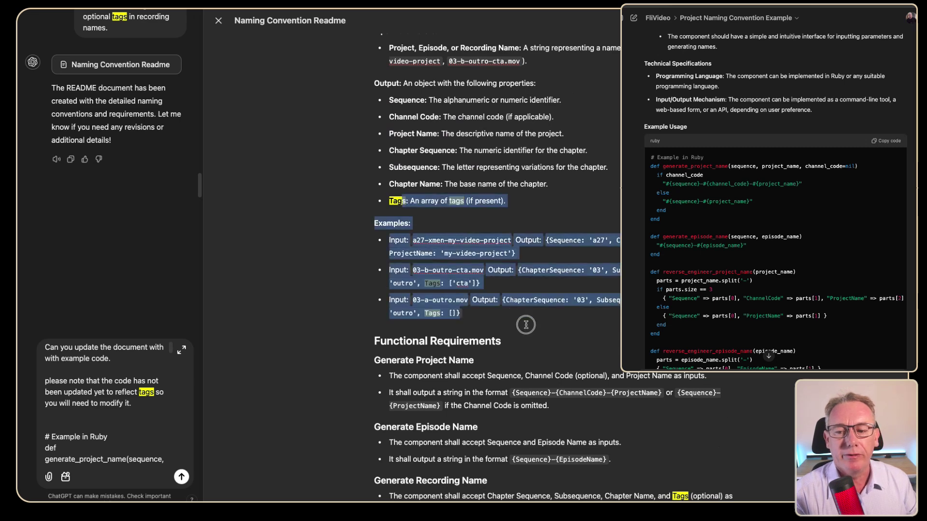
{"action": "key", "text": "Right"}
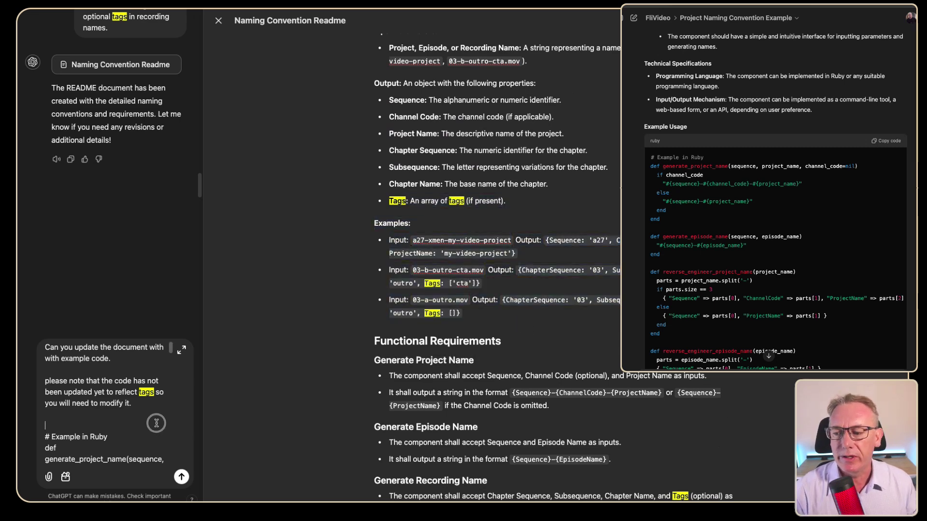
{"action": "left_click", "coordinate": [182, 480]}
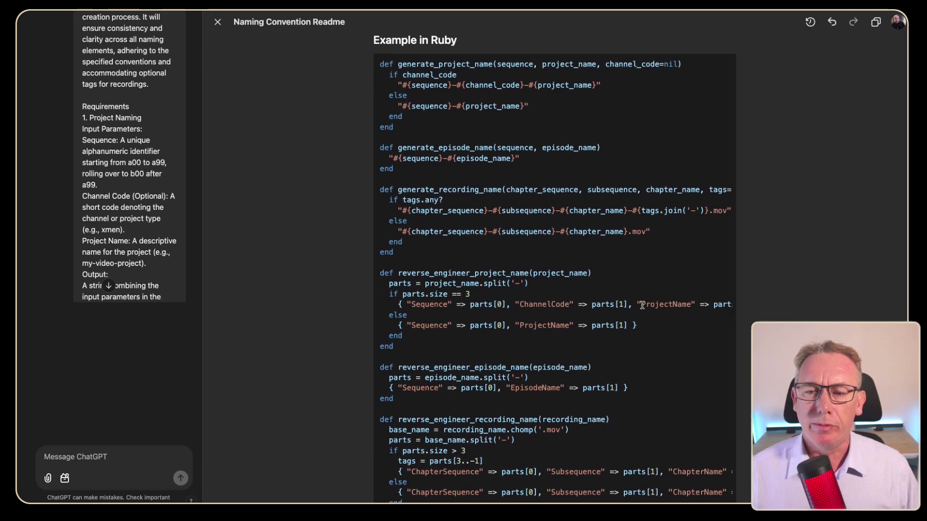
Step: Search for 'tags' in the new Example in Ruby code and scroll through it
{"action": "type", "text": "tags"}
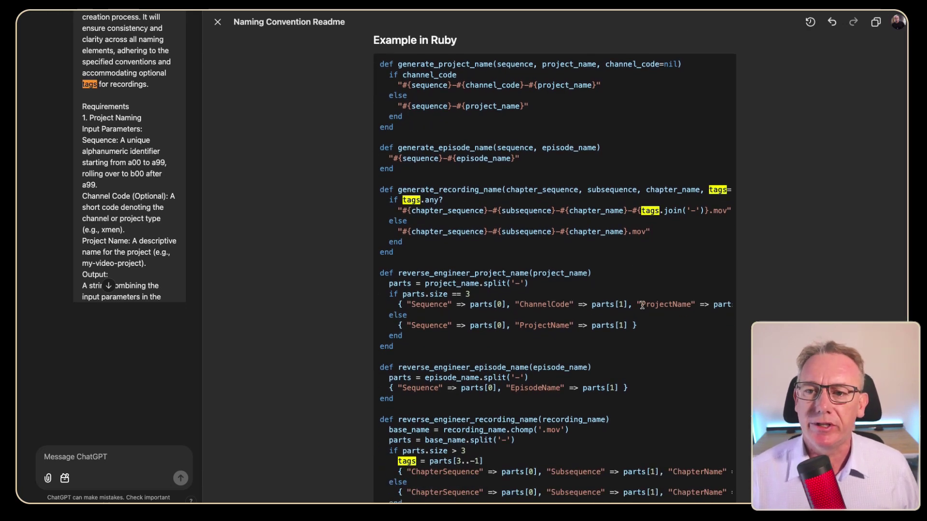
{"action": "scroll", "coordinate": [494, 296], "scroll_direction": "down", "scroll_amount": 2}
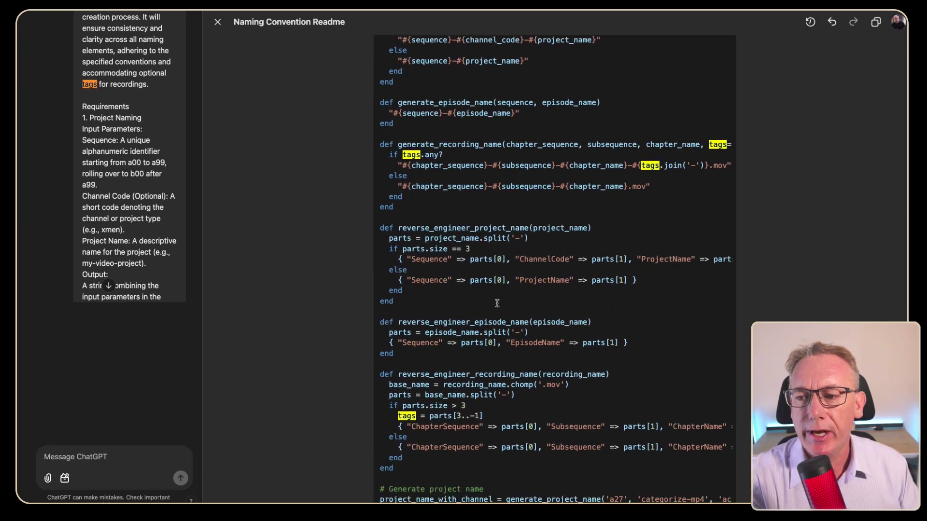
{"action": "scroll", "coordinate": [490, 382], "scroll_direction": "down", "scroll_amount": 7}
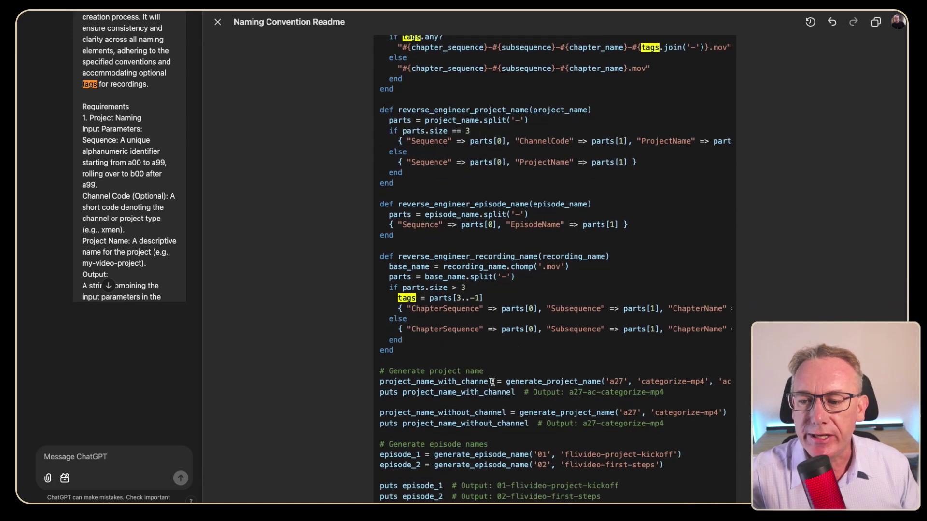
{"action": "scroll", "coordinate": [503, 382], "scroll_direction": "down", "scroll_amount": 14}
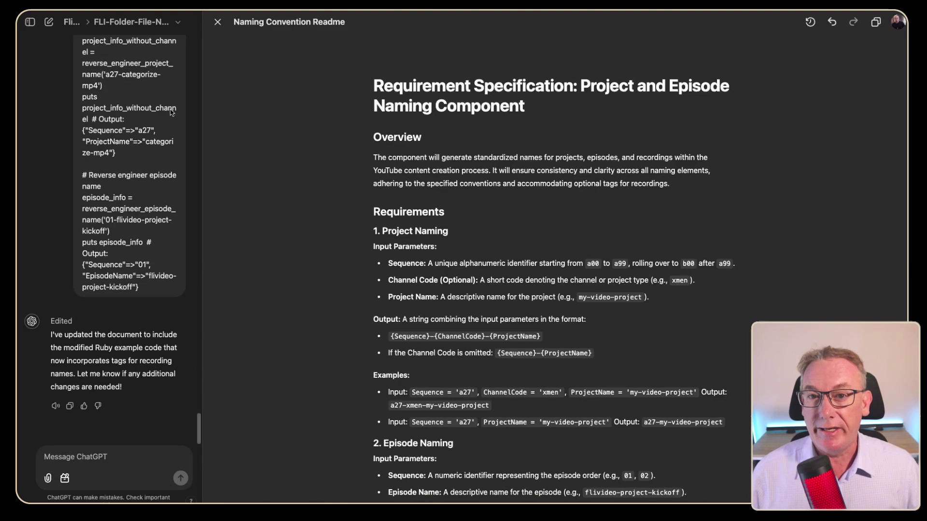
Step: Append '- OLD' to the Project Naming Convention Example chat's title in FliVideo
{"action": "left_click", "coordinate": [31, 25]}
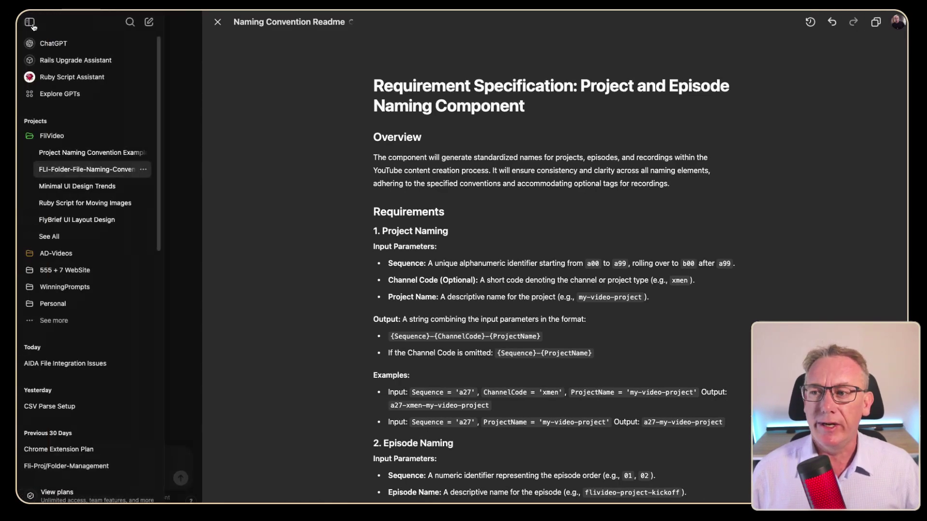
{"action": "left_click", "coordinate": [53, 136]}
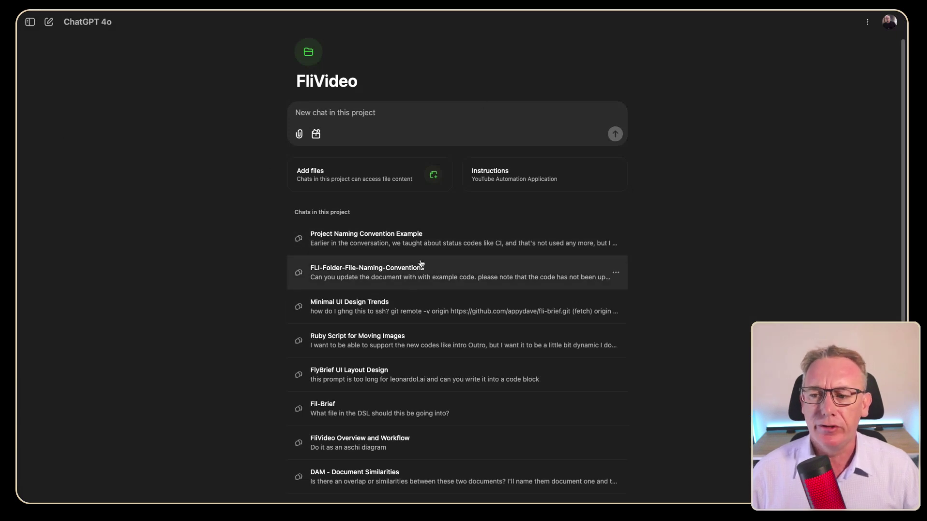
{"action": "left_click", "coordinate": [617, 240]}
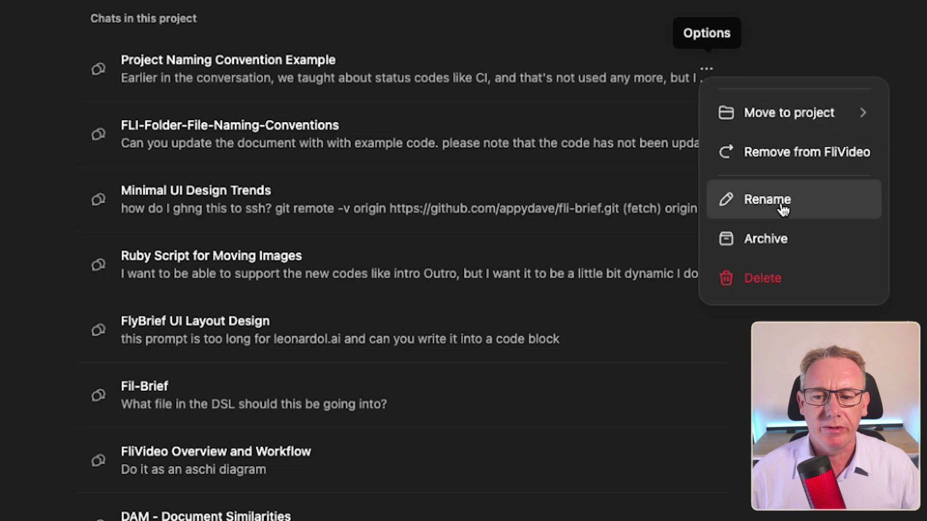
{"action": "left_click", "coordinate": [777, 202]}
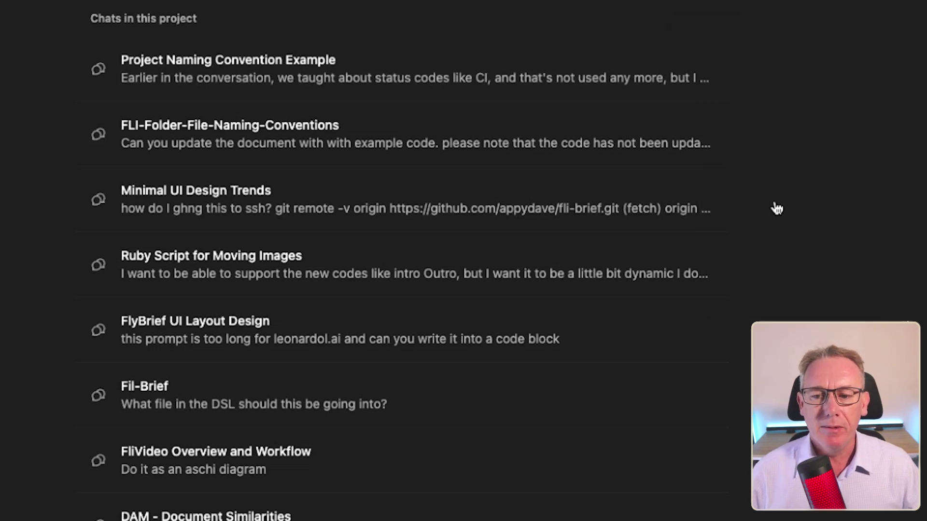
{"action": "type", "text": "- OLD"}
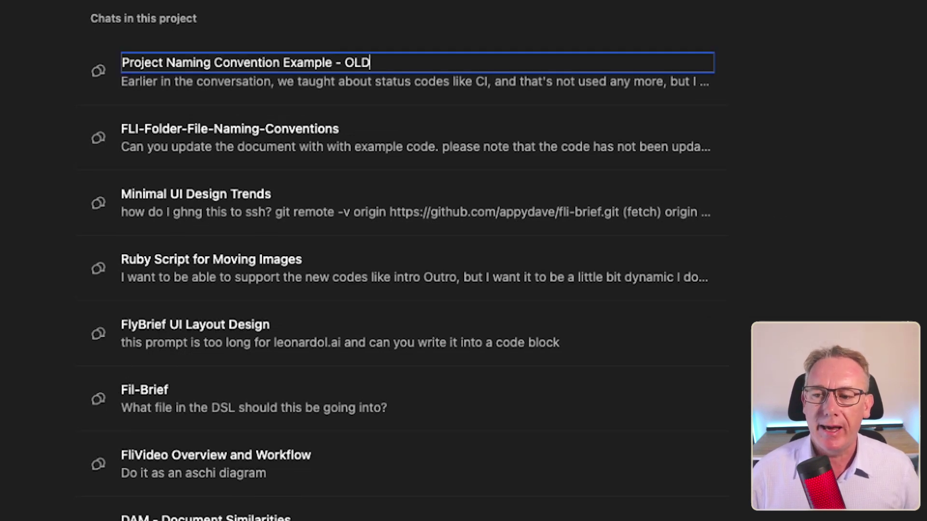
{"action": "key", "text": "Escape"}
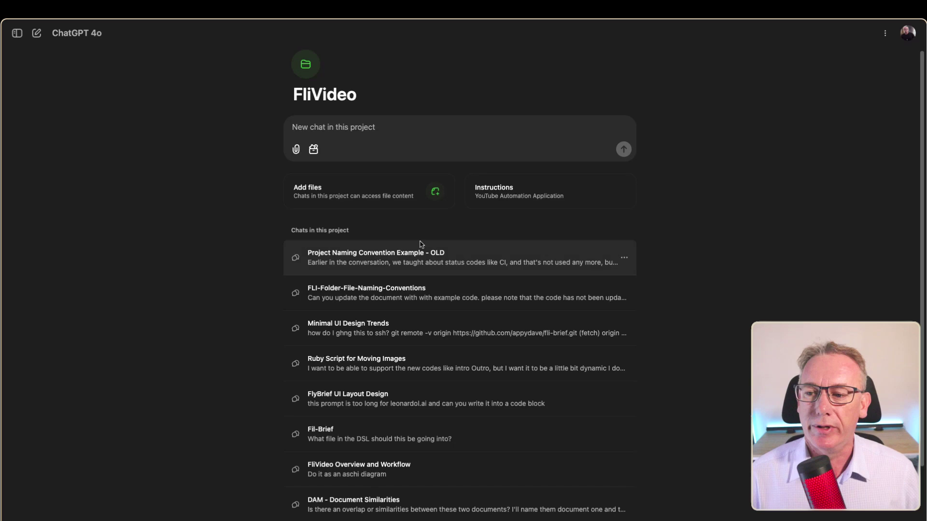
Step: Select the whole Project Naming Convention Example - OLD chat, from the first prompt to the final answer's end
{"action": "left_click", "coordinate": [395, 265]}
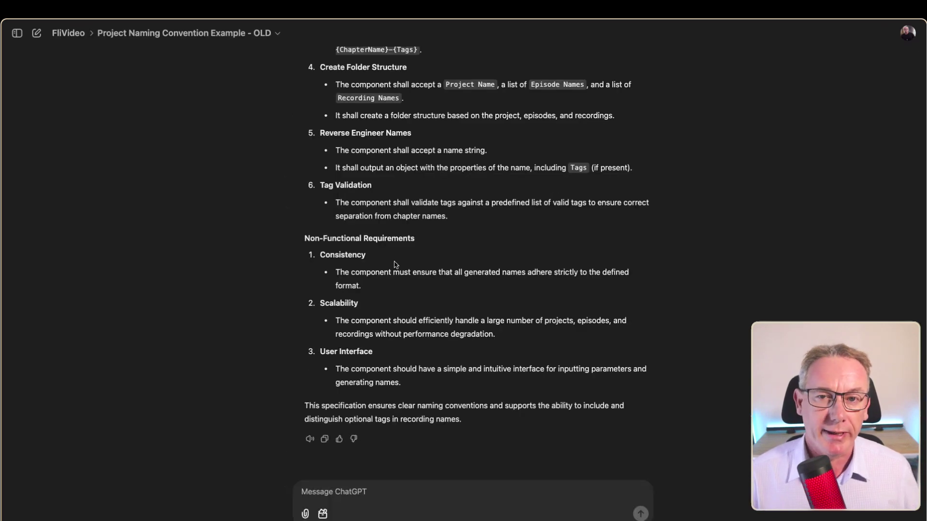
{"action": "scroll", "coordinate": [542, 341], "scroll_direction": "up", "scroll_amount": 20}
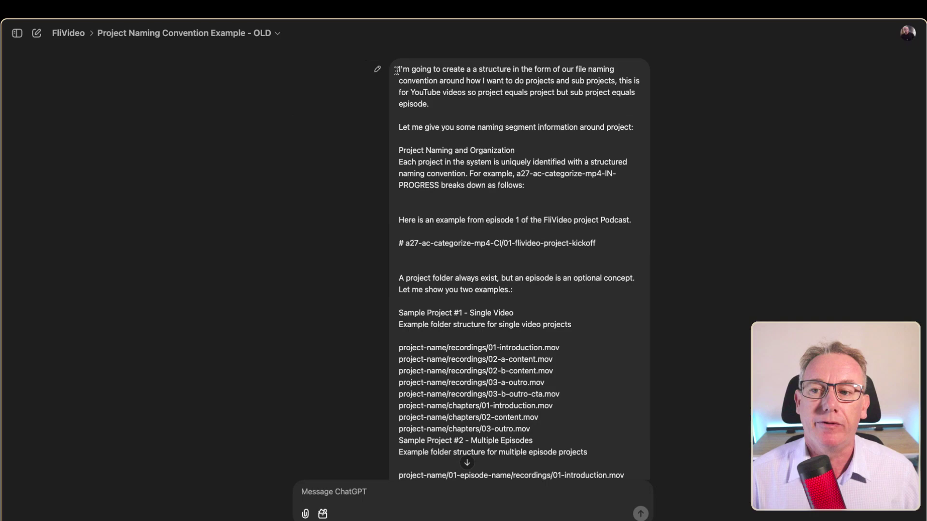
{"action": "left_click_drag", "start_coordinate": [399, 67], "coordinate": [527, 182]}
{"action": "key", "text": "super+c"}
{"action": "scroll", "coordinate": [769, 304], "scroll_direction": "down", "scroll_amount": 15}
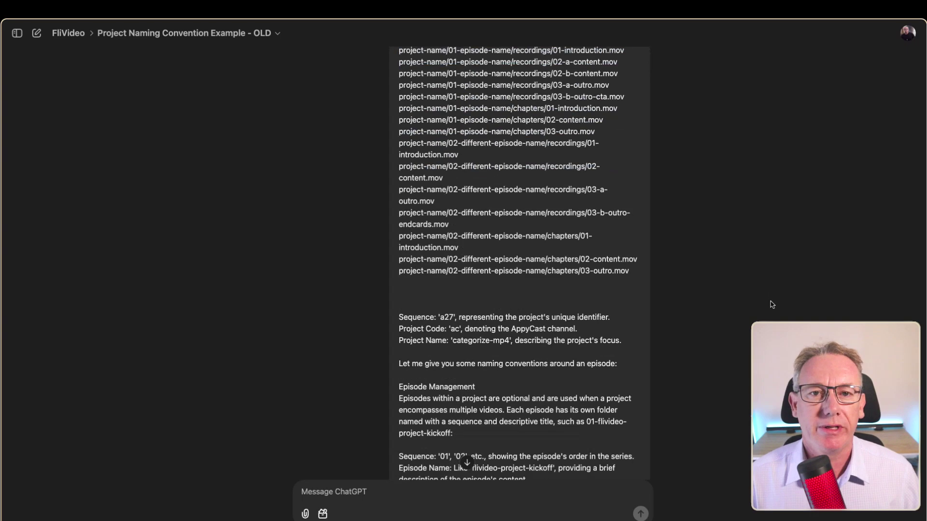
{"action": "scroll", "coordinate": [729, 367], "scroll_direction": "down", "scroll_amount": 20}
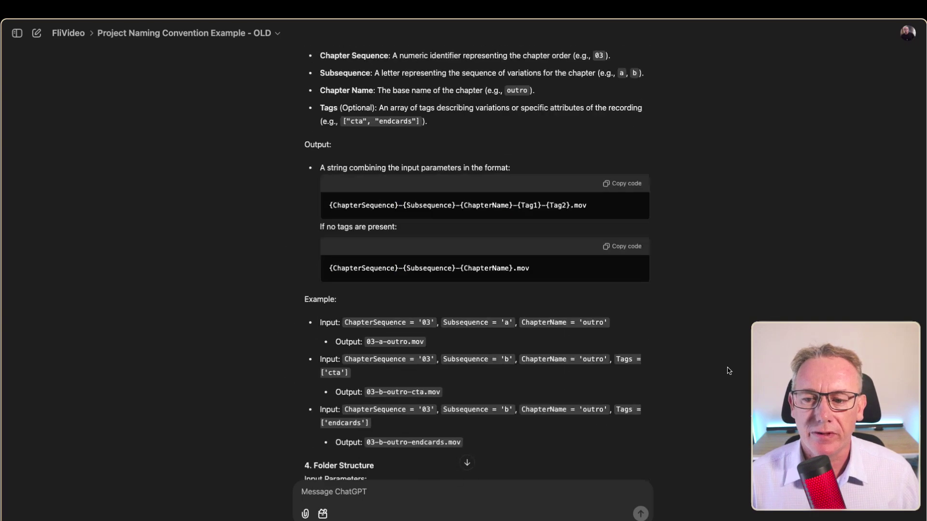
{"action": "left_click", "coordinate": [475, 423], "text": "shift"}
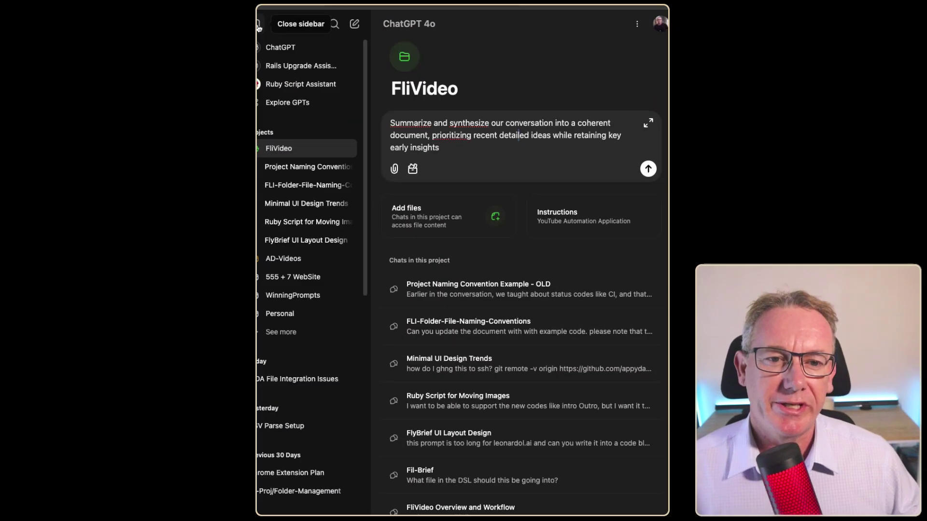
Step: Paste the old naming-convention conversation on a new line below the summarize-and-synthesize instruction
{"action": "left_click", "coordinate": [258, 28]}
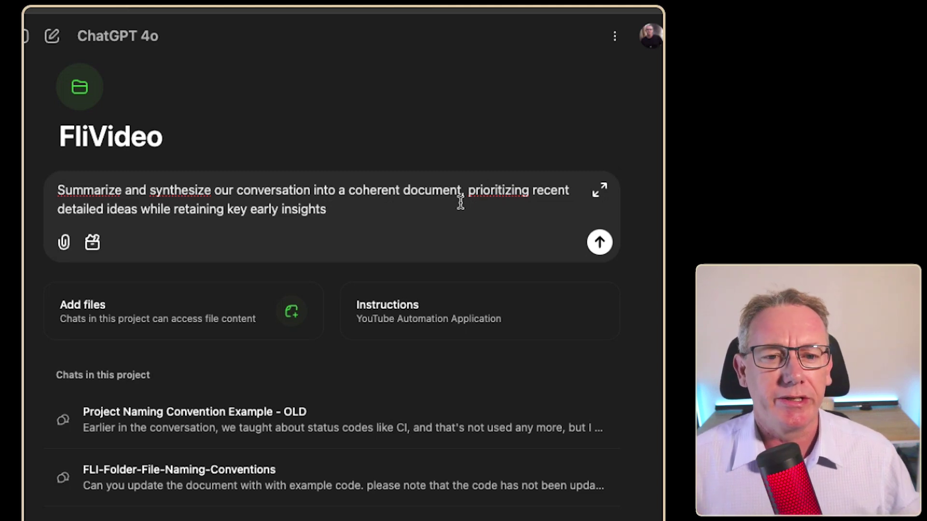
{"action": "left_click_drag", "start_coordinate": [170, 210], "coordinate": [328, 212]}
{"action": "left_click", "coordinate": [346, 216]}
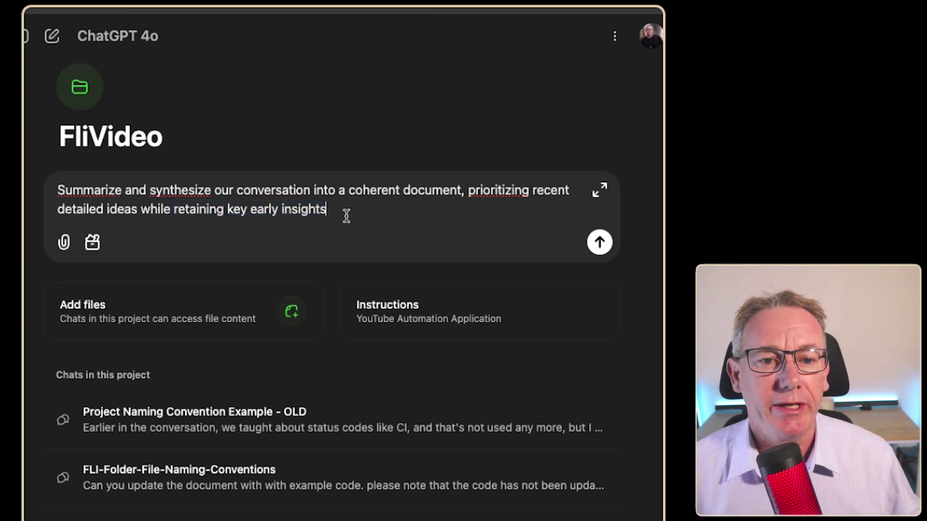
{"action": "key", "text": "shift+Return"}
{"action": "key", "text": "shift+Return"}
{"action": "key", "text": "super+v"}
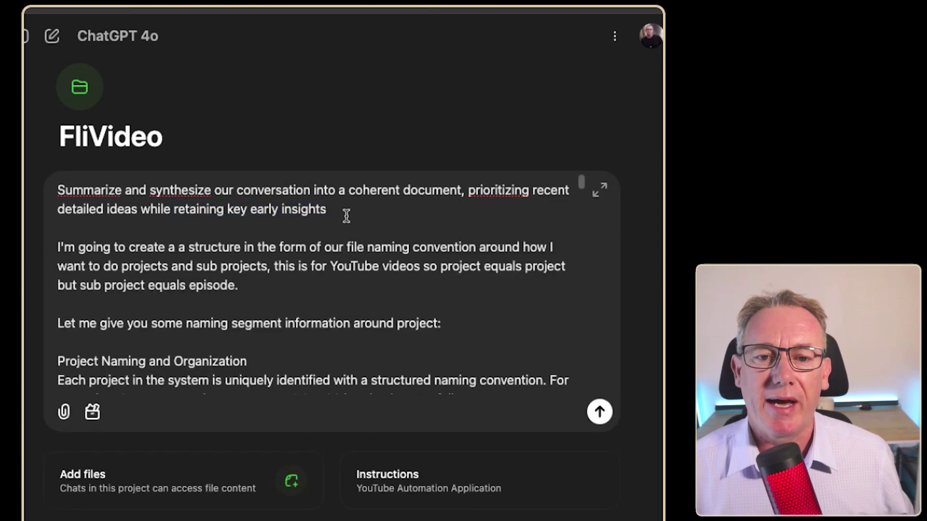
{"action": "scroll", "coordinate": [368, 296], "scroll_direction": "down", "scroll_amount": 20}
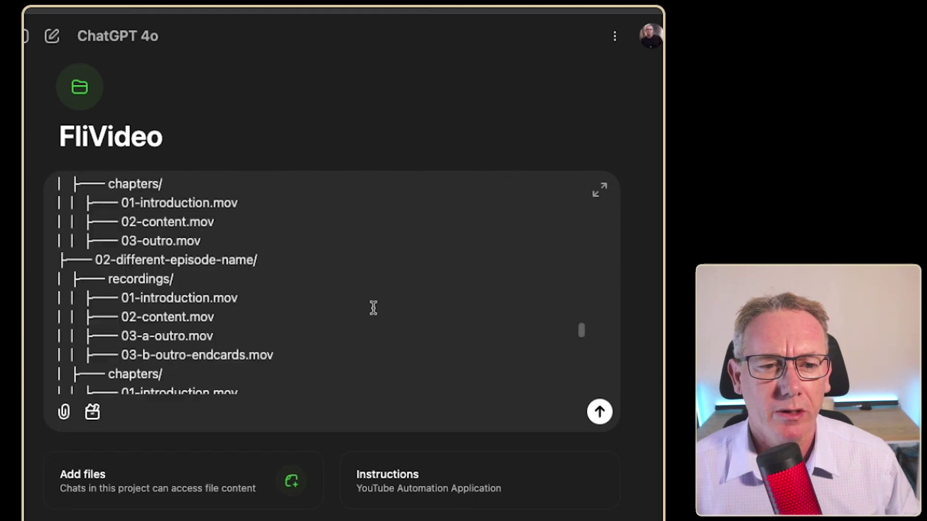
Step: Send the summarize prompt, then view the Naming Convention Readme from the FLI-Folder-File-Naming-Conventions chat
{"action": "left_click", "coordinate": [599, 412]}
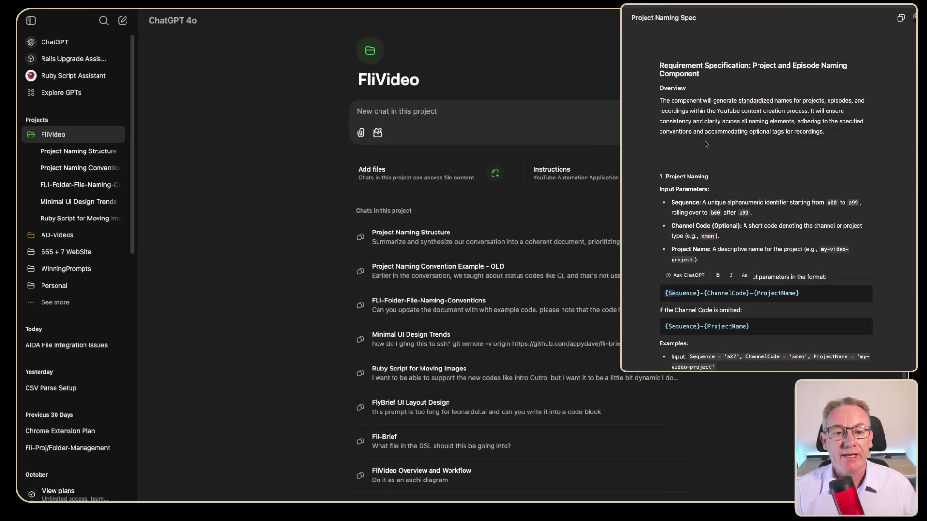
{"action": "left_click", "coordinate": [401, 302]}
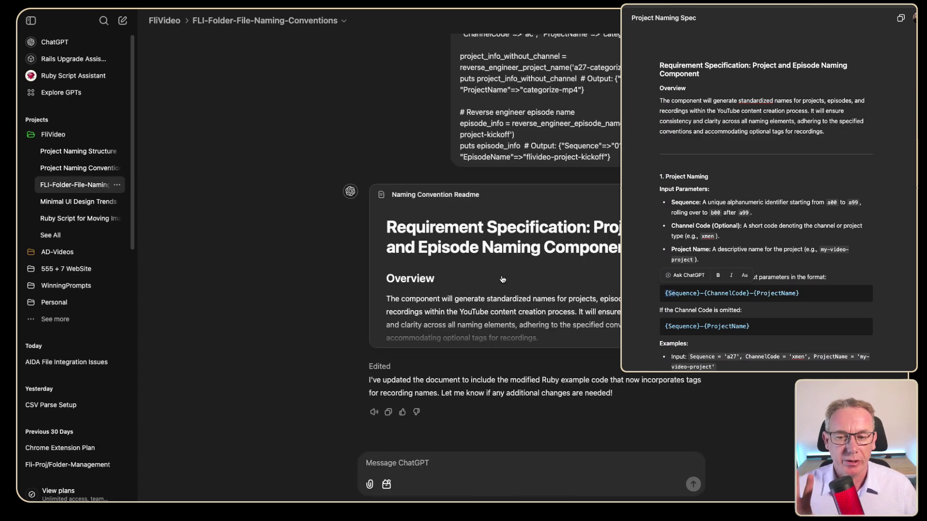
{"action": "left_click", "coordinate": [502, 279]}
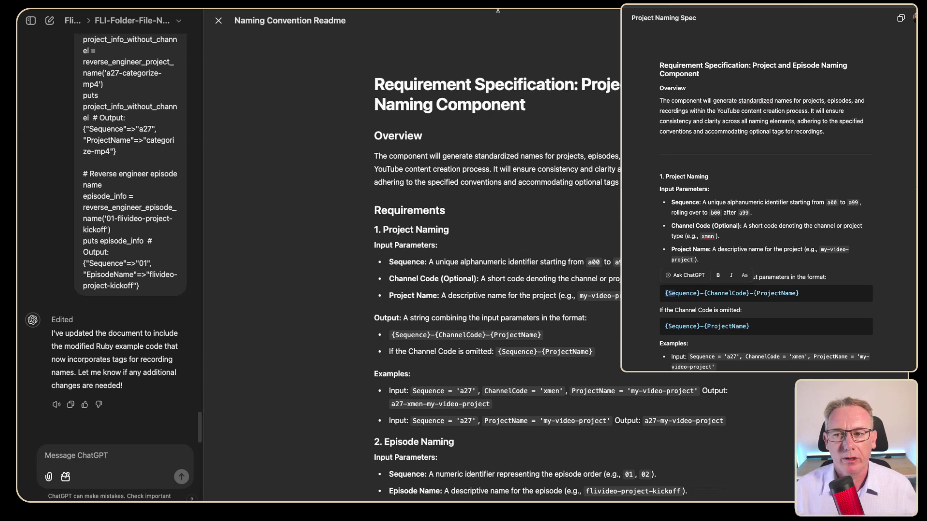
{"action": "scroll", "coordinate": [581, 264], "scroll_direction": "down", "scroll_amount": 3}
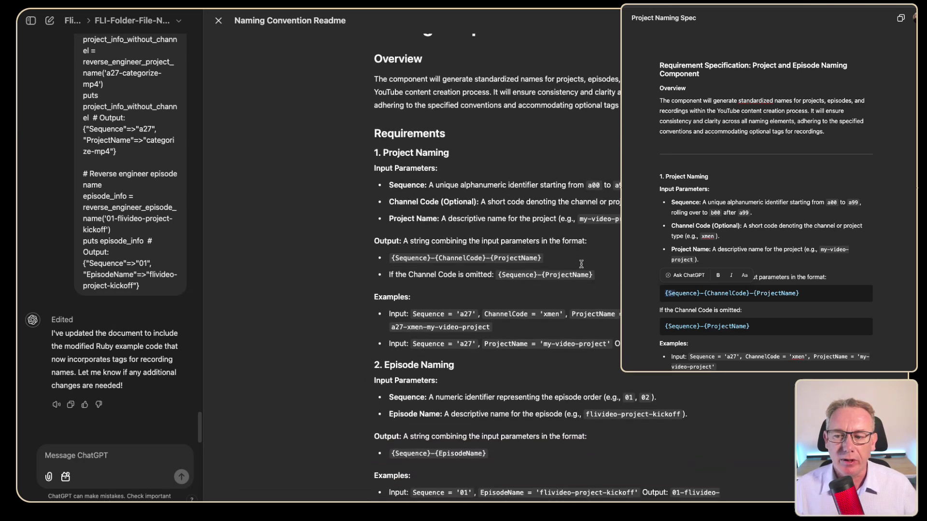
{"action": "scroll", "coordinate": [675, 221], "scroll_direction": "down", "scroll_amount": 4}
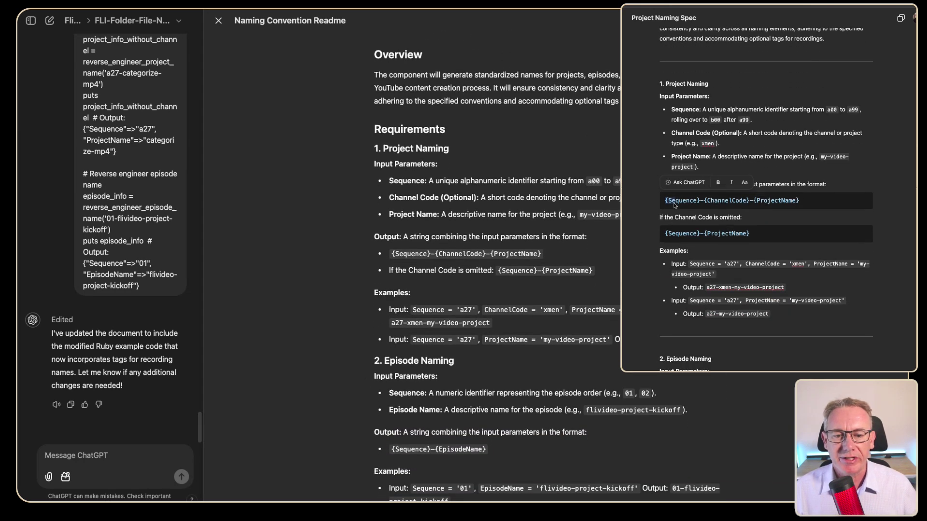
{"action": "left_click_drag", "start_coordinate": [674, 205], "coordinate": [771, 205]}
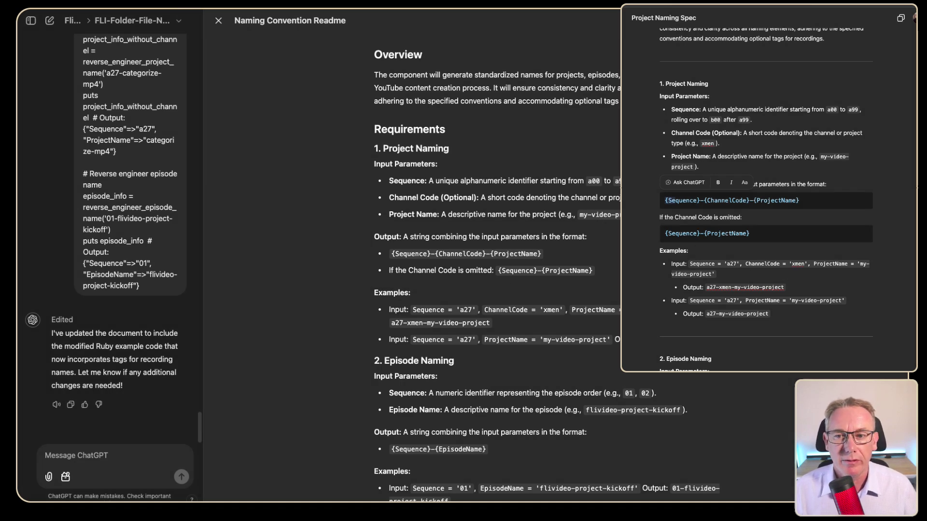
{"action": "scroll", "coordinate": [882, 308], "scroll_direction": "down", "scroll_amount": 6}
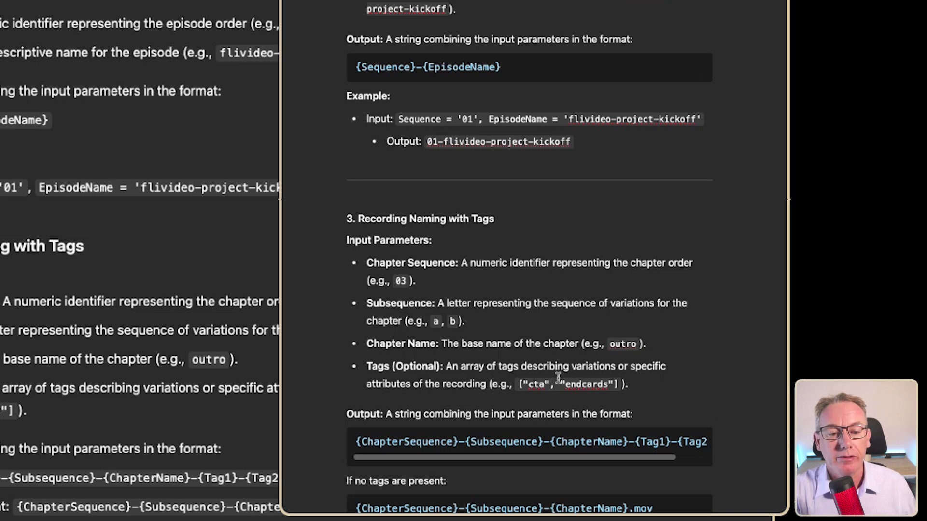
{"action": "left_click_drag", "start_coordinate": [497, 384], "coordinate": [633, 382]}
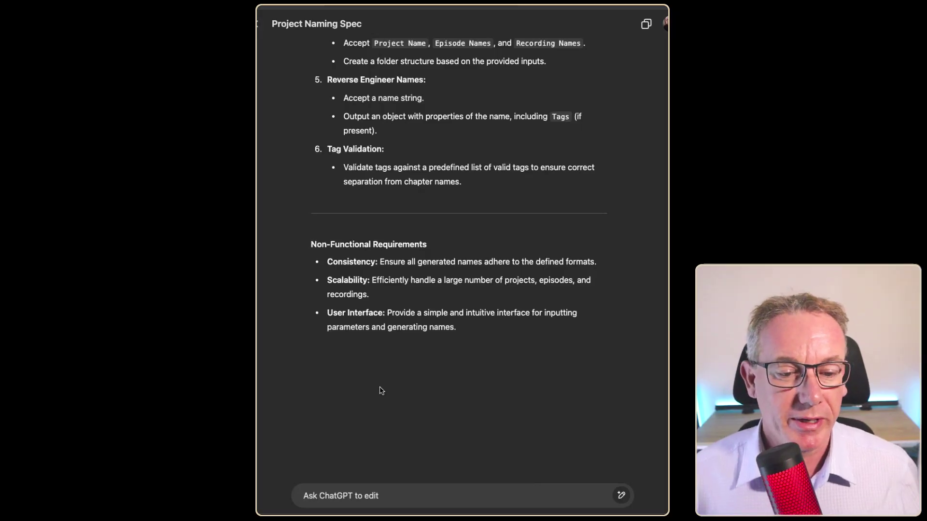
Step: Ask ChatGPT to edit the spec, pasting the note that its code doesn't reflect tags
{"action": "type", "text": "please note that the code has not been updated yet to reflect tags so you will need to modify it."}
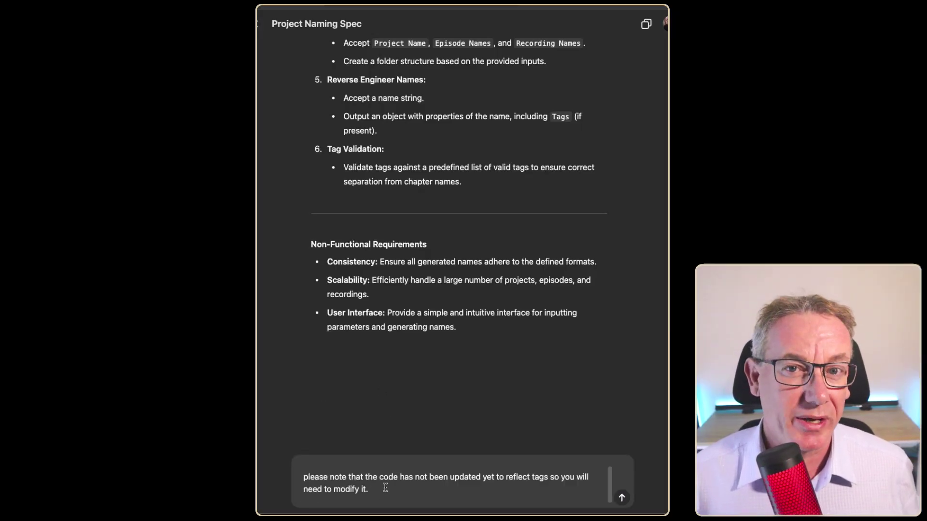
{"action": "key", "text": "Return"}
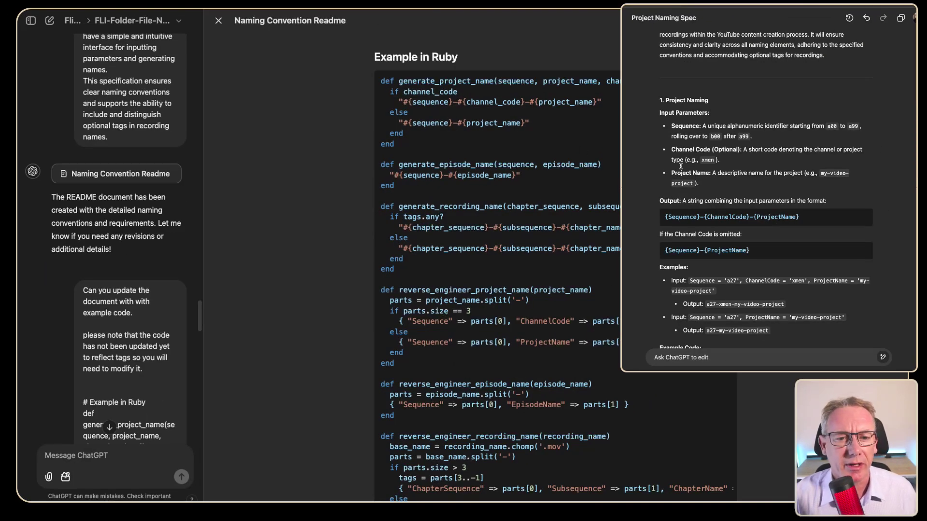
Step: Scroll through the revised Project Naming Spec's NameParser example code
{"action": "scroll", "coordinate": [681, 165], "scroll_direction": "down", "scroll_amount": 3}
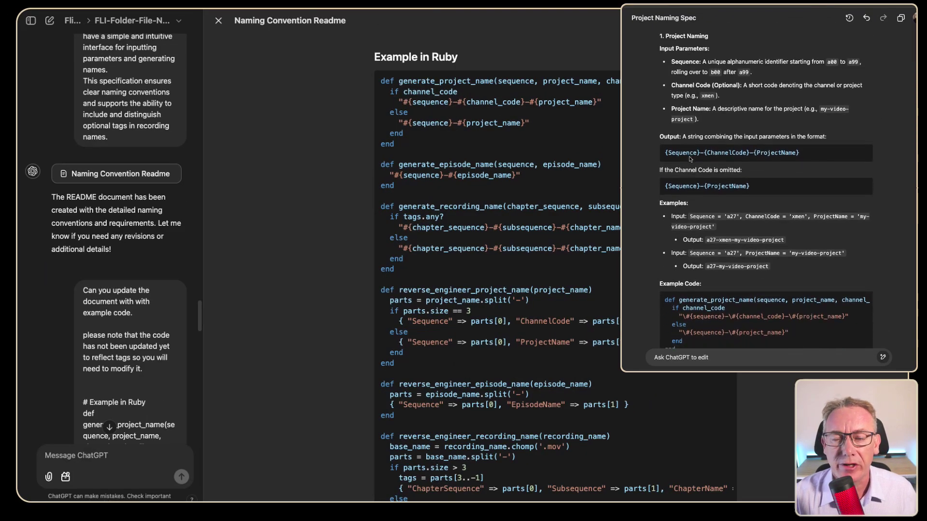
{"action": "scroll", "coordinate": [690, 159], "scroll_direction": "down", "scroll_amount": 1}
{"action": "scroll", "coordinate": [690, 159], "scroll_direction": "down", "scroll_amount": 5}
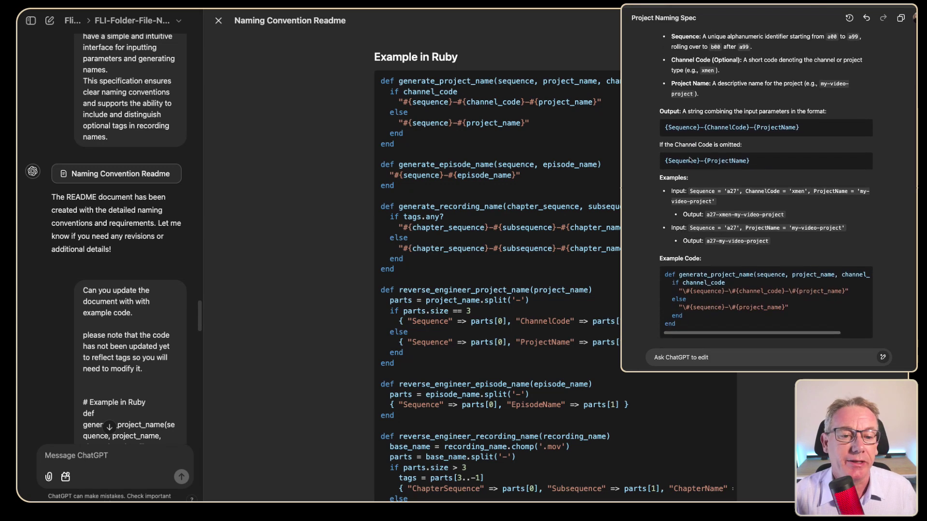
{"action": "scroll", "coordinate": [690, 162], "scroll_direction": "down", "scroll_amount": 3}
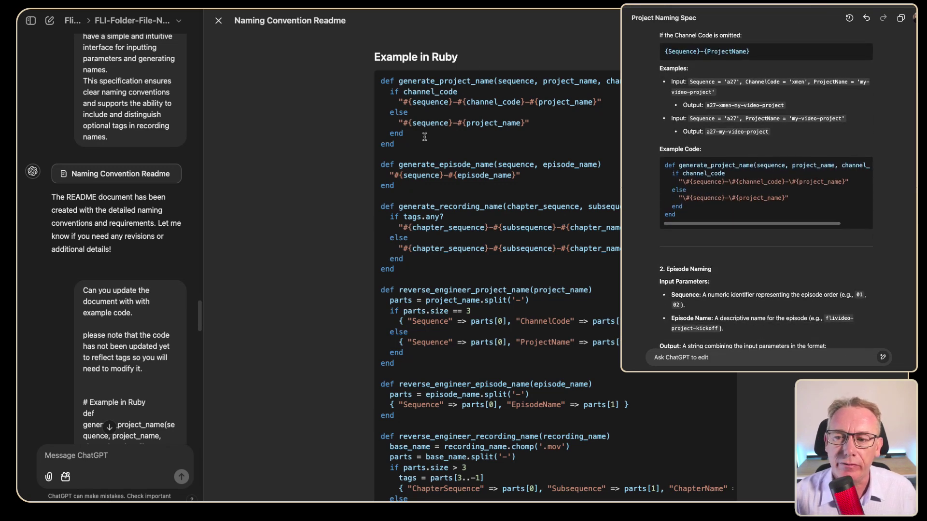
{"action": "scroll", "coordinate": [705, 215], "scroll_direction": "down", "scroll_amount": 3}
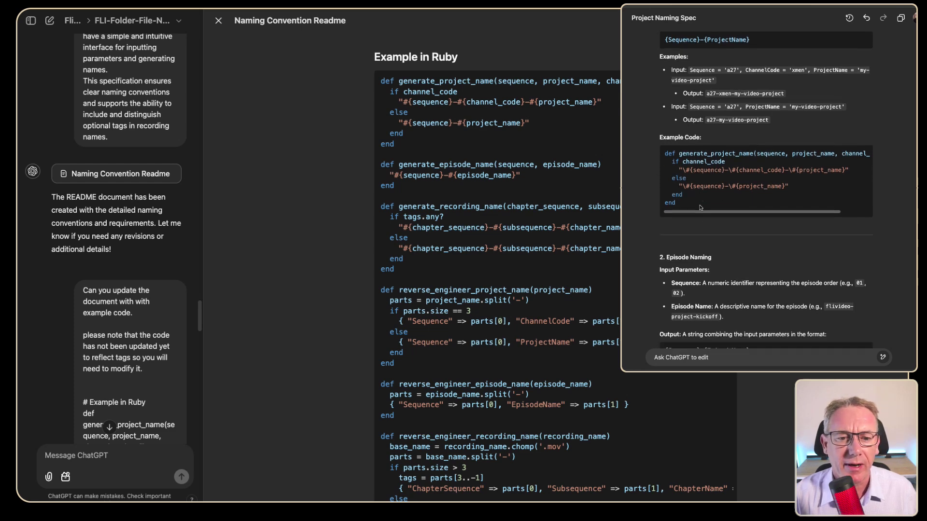
{"action": "scroll", "coordinate": [707, 143], "scroll_direction": "down", "scroll_amount": 10}
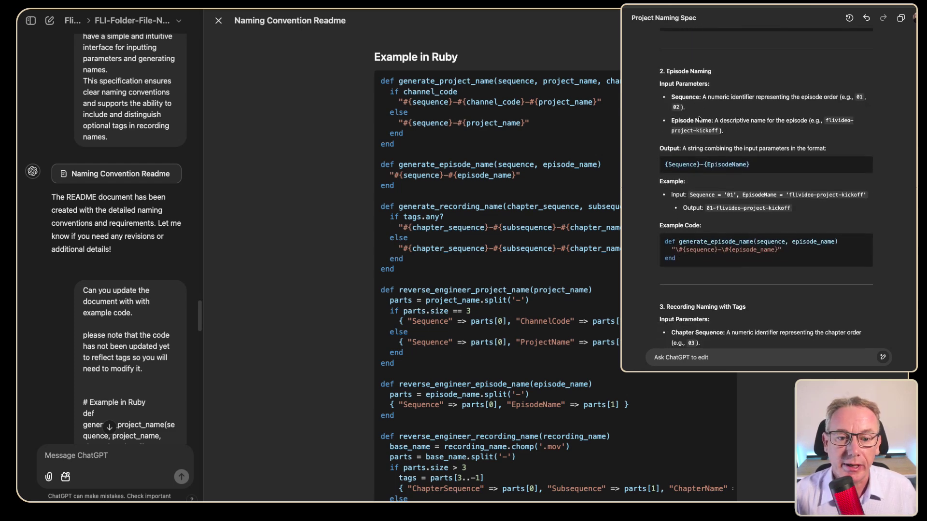
{"action": "scroll", "coordinate": [699, 119], "scroll_direction": "down", "scroll_amount": 10}
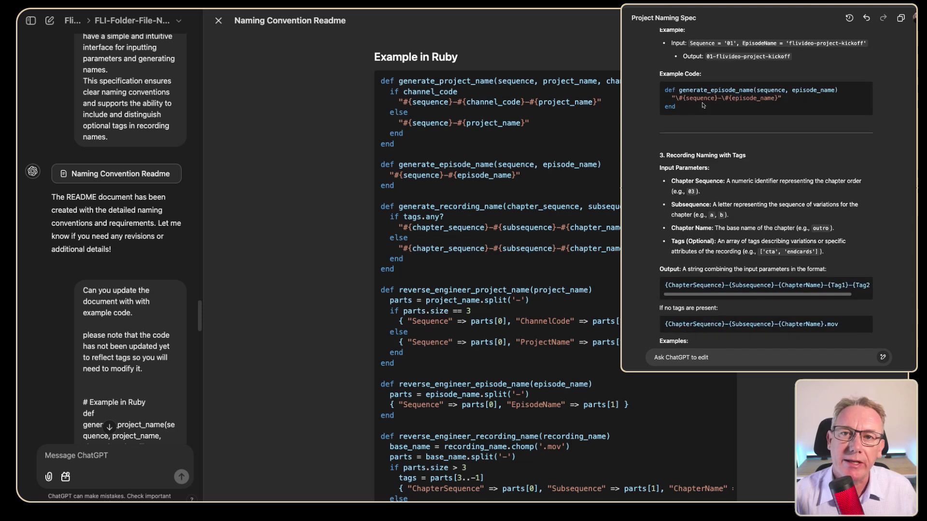
{"action": "scroll", "coordinate": [703, 105], "scroll_direction": "down", "scroll_amount": 15}
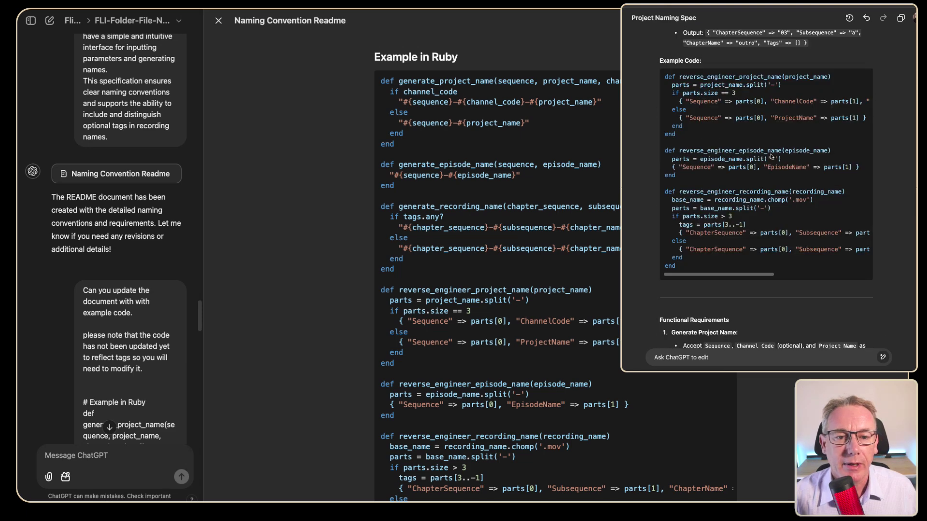
{"action": "scroll", "coordinate": [796, 155], "scroll_direction": "up", "scroll_amount": 6}
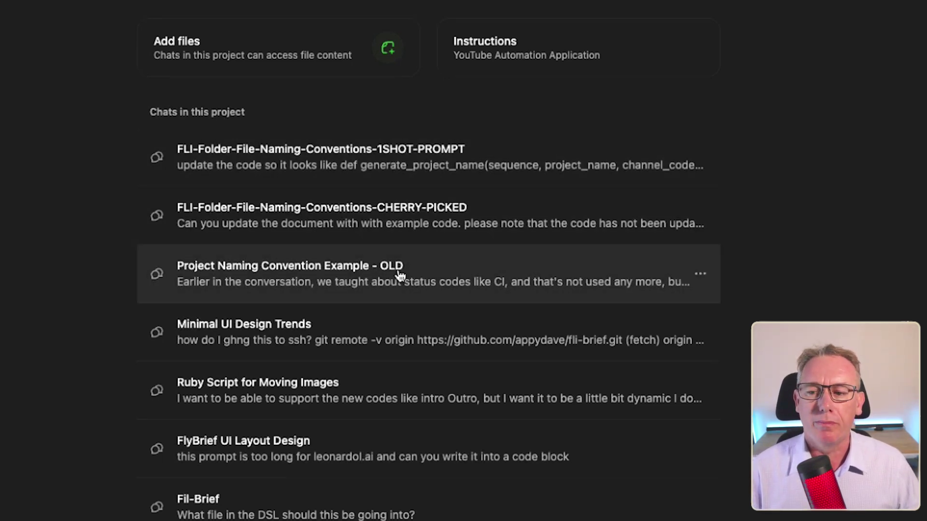
Step: Bring up the Project Naming Convention Example - OLD chat and scroll through it
{"action": "left_click", "coordinate": [399, 276]}
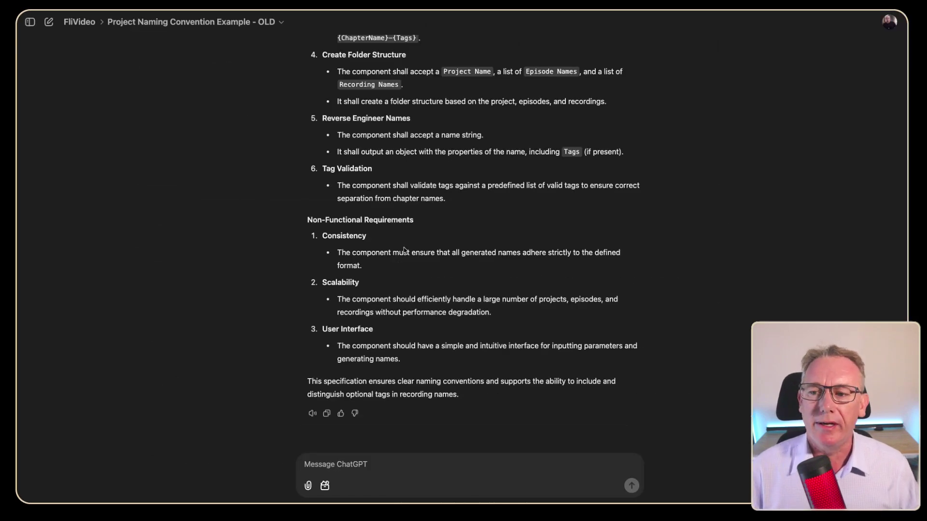
{"action": "scroll", "coordinate": [405, 249], "scroll_direction": "up", "scroll_amount": 15}
{"action": "scroll", "coordinate": [411, 260], "scroll_direction": "up", "scroll_amount": 5}
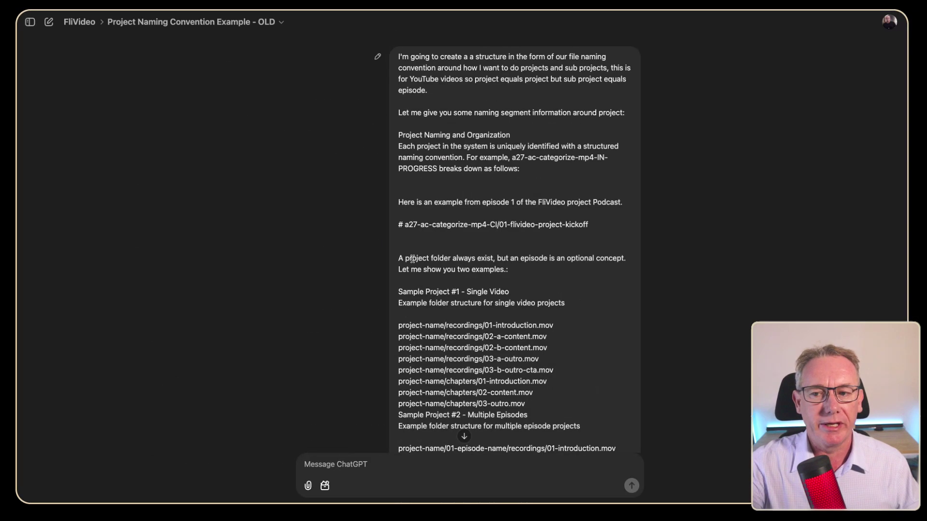
{"action": "scroll", "coordinate": [412, 261], "scroll_direction": "down", "scroll_amount": 20}
{"action": "scroll", "coordinate": [413, 261], "scroll_direction": "down", "scroll_amount": 20}
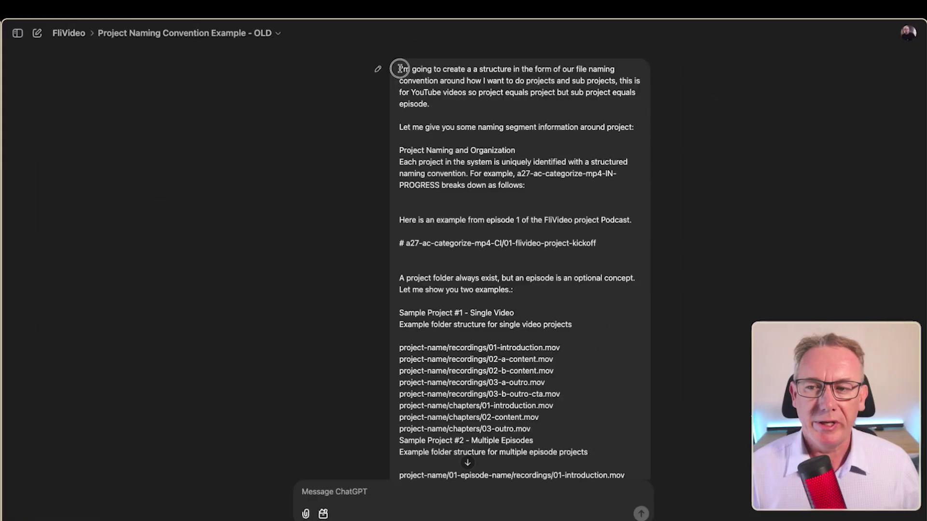
Step: Select the original prompt through the requirements answer, then clear it and show browser extensions
{"action": "left_click_drag", "start_coordinate": [393, 68], "coordinate": [549, 252]}
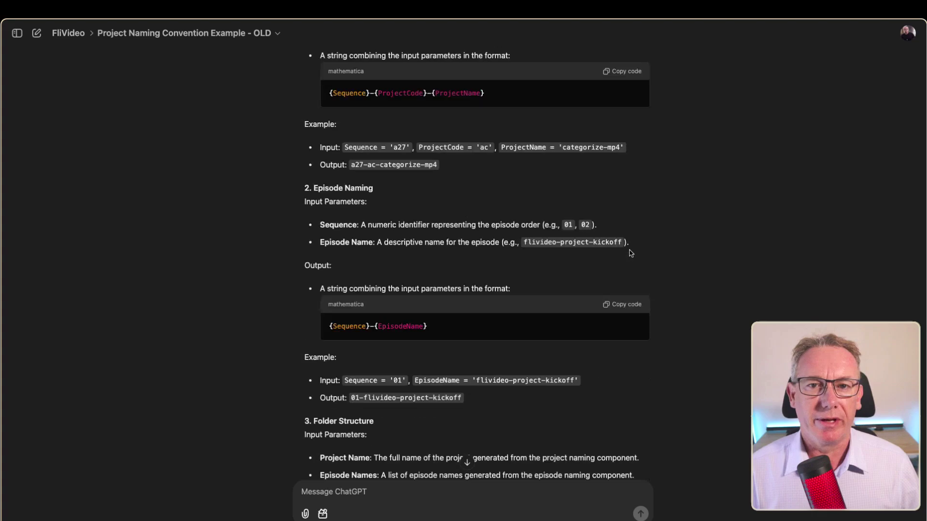
{"action": "scroll", "coordinate": [616, 257], "scroll_direction": "down", "scroll_amount": 15}
{"action": "left_click_drag", "start_coordinate": [631, 253], "coordinate": [496, 421]}
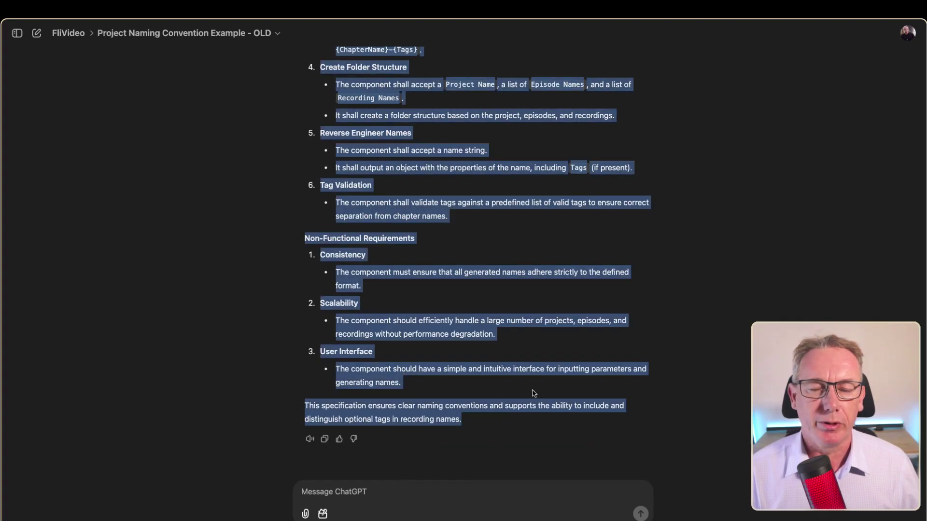
{"action": "scroll", "coordinate": [532, 393], "scroll_direction": "up", "scroll_amount": 20}
{"action": "scroll", "coordinate": [530, 366], "scroll_direction": "up", "scroll_amount": 15}
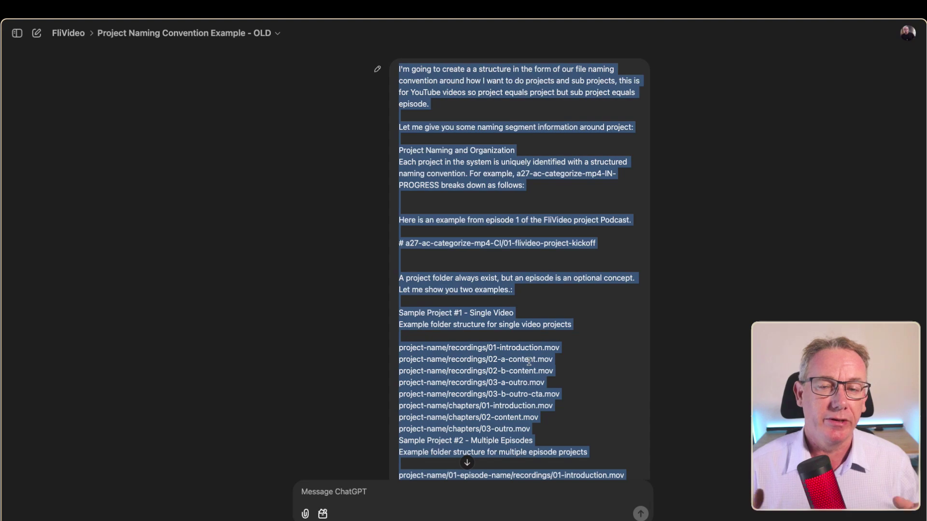
{"action": "left_click", "coordinate": [689, 222]}
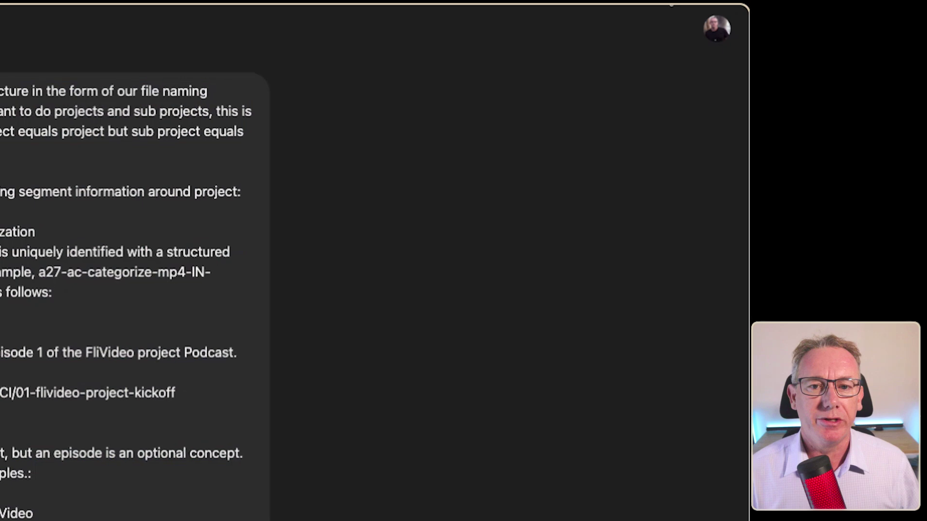
{"action": "left_click", "coordinate": [828, 9]}
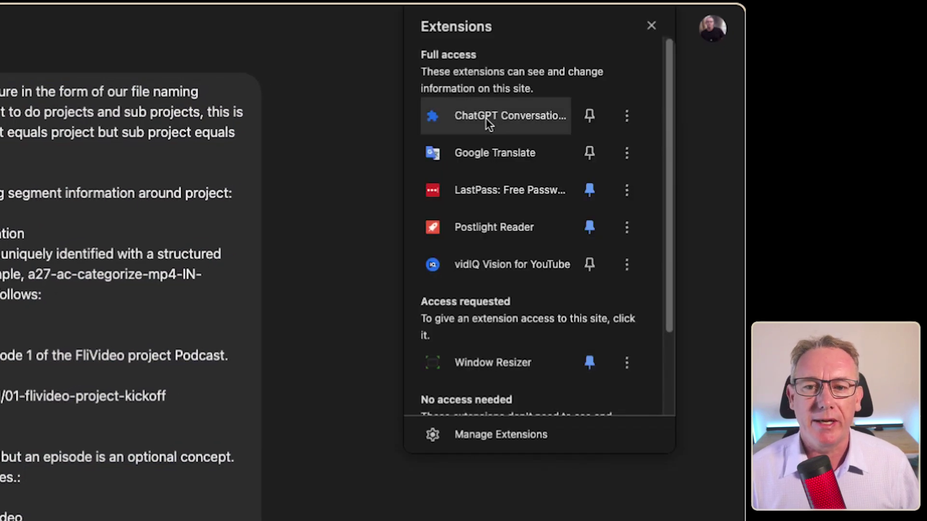
Step: Copy the entire OLD conversation to the clipboard with the ChatGPT Conversation Extractor
{"action": "left_click", "coordinate": [505, 125]}
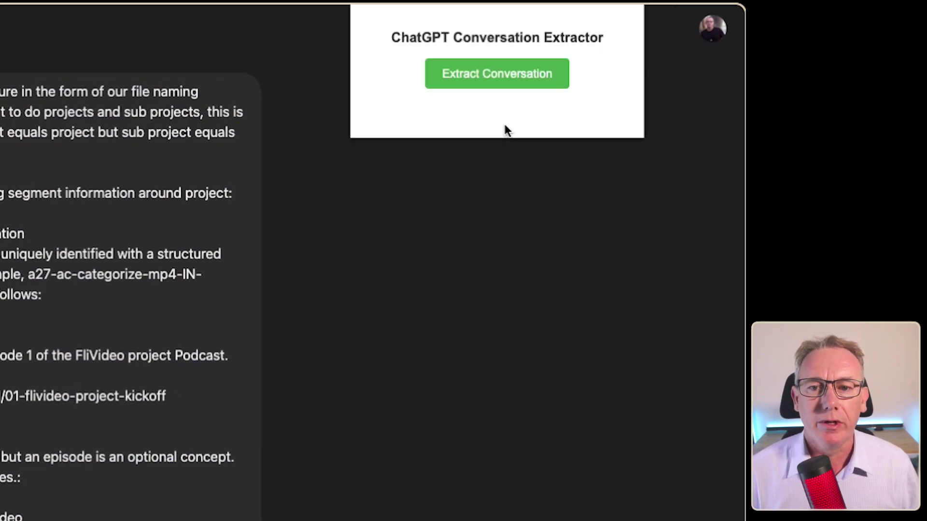
{"action": "left_click", "coordinate": [469, 81]}
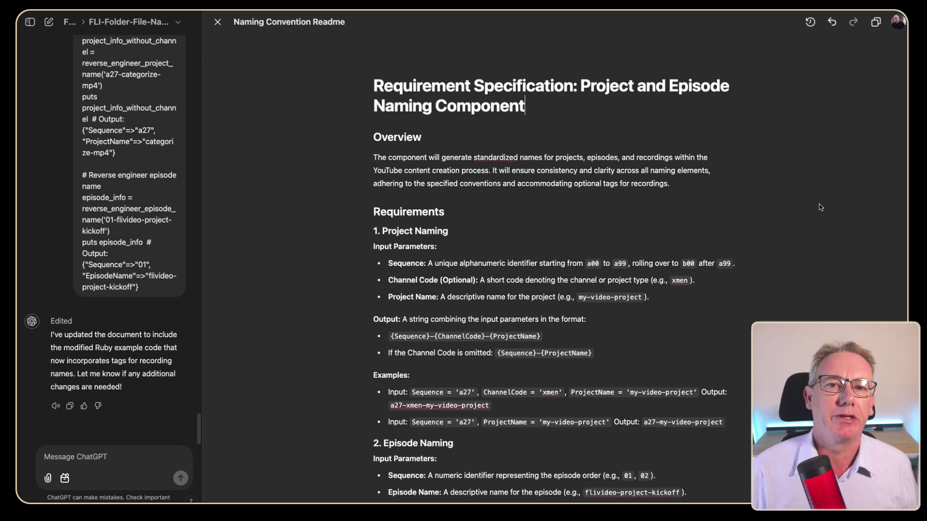
Step: Extract the OLD naming conversation to the clipboard and switch over to NotebookLM
{"action": "key", "text": "super+Tab"}
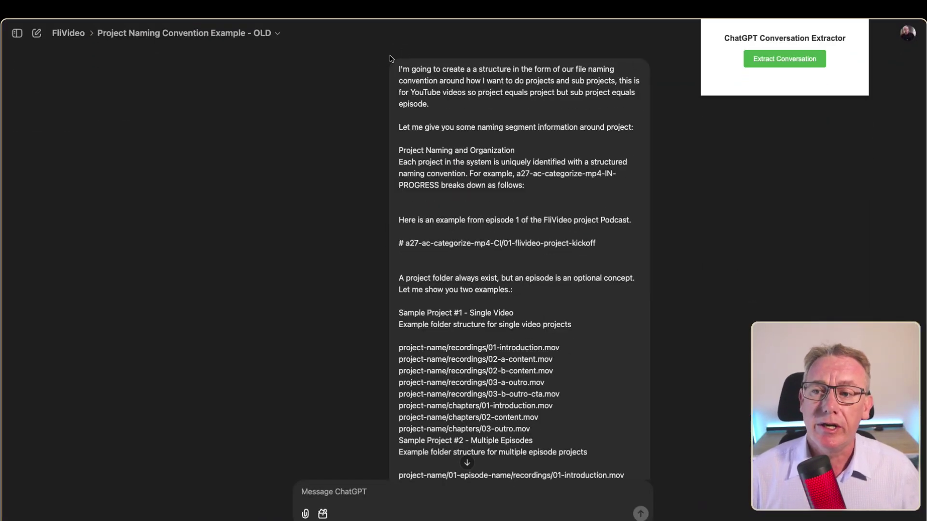
{"action": "left_click", "coordinate": [787, 61]}
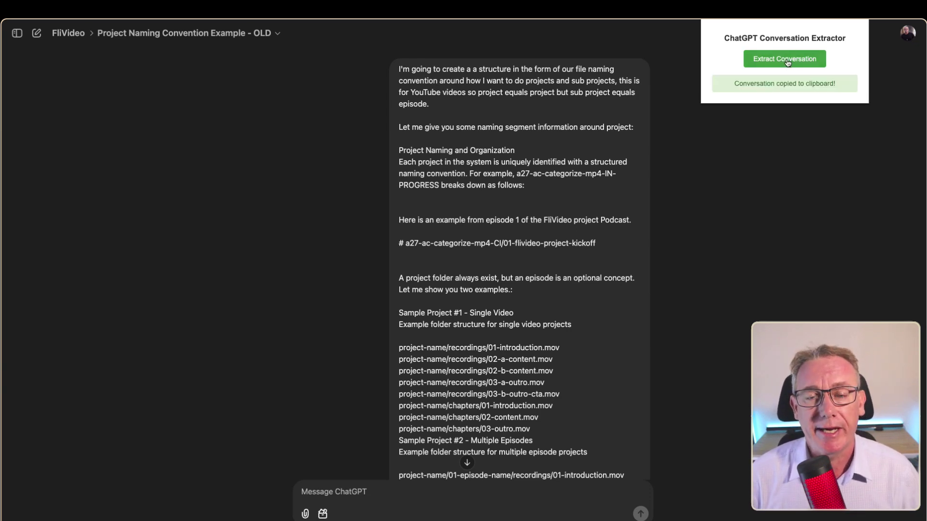
{"action": "key", "text": "ctrl+Tab"}
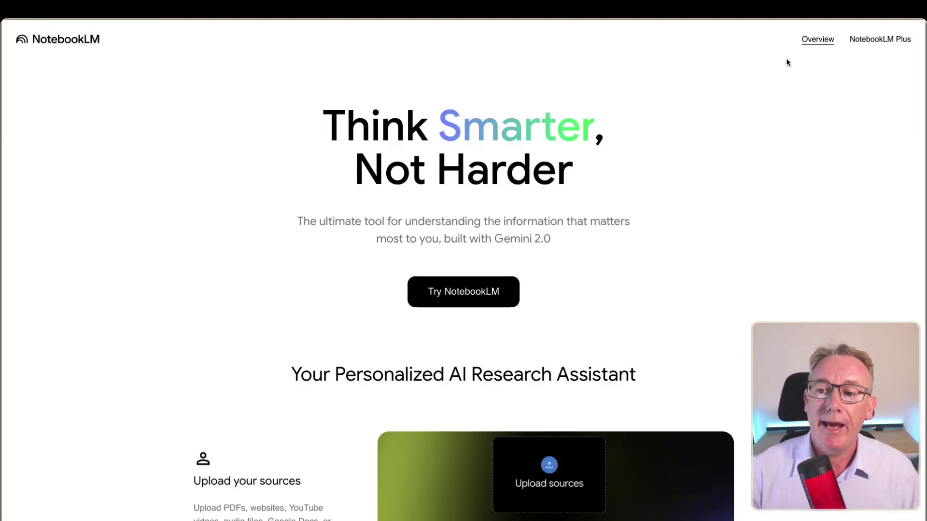
Step: Enter the NotebookLM app and create a new untitled notebook
{"action": "left_click", "coordinate": [458, 299]}
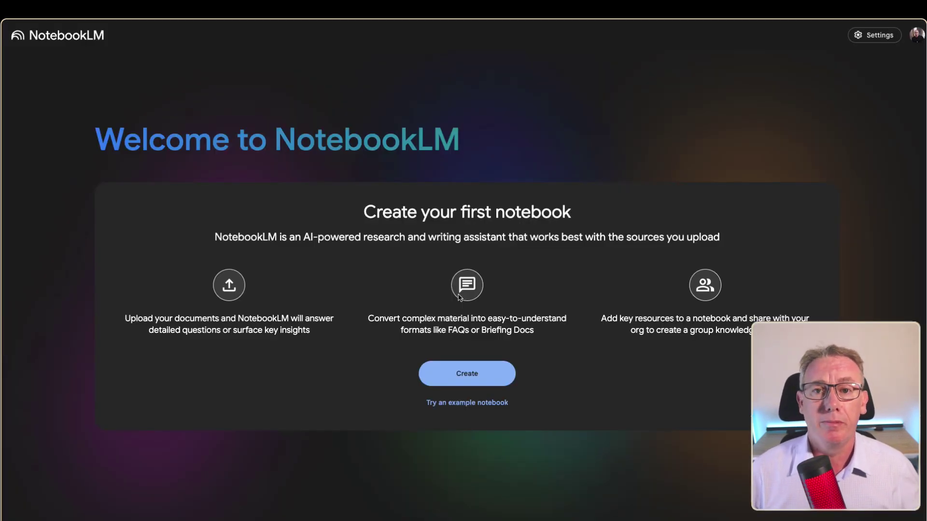
{"action": "left_click", "coordinate": [463, 381]}
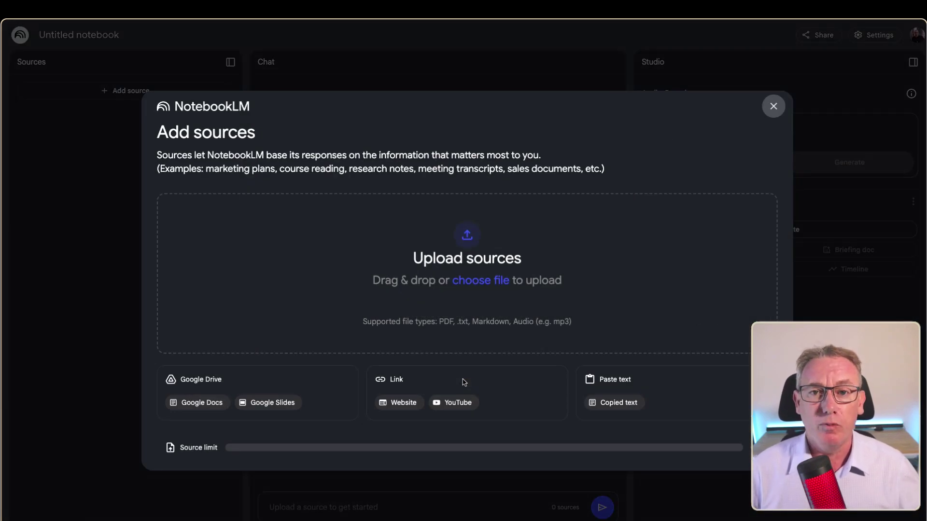
Step: Insert the copied ChatGPT conversation, with its User/Assistant labels, as a Copied text source
{"action": "left_click", "coordinate": [612, 407]}
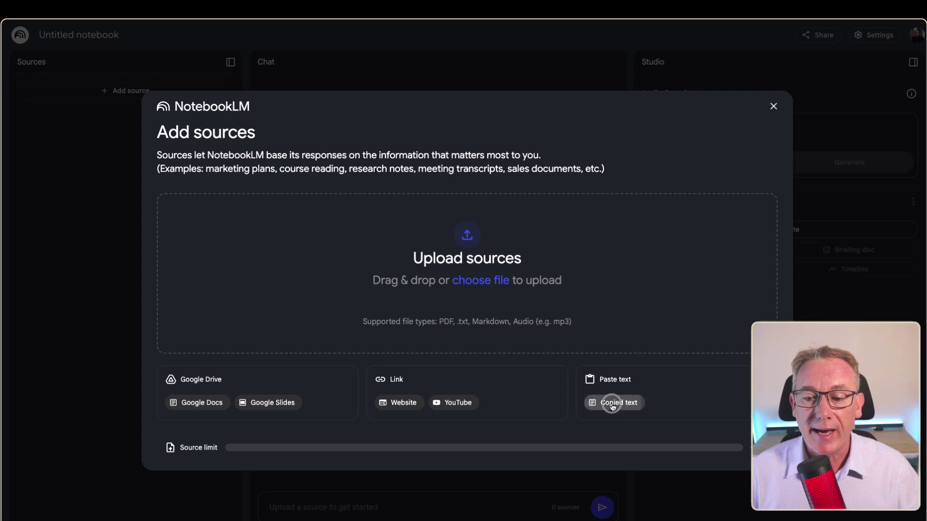
{"action": "left_click", "coordinate": [359, 299]}
{"action": "key", "text": "ctrl+v"}
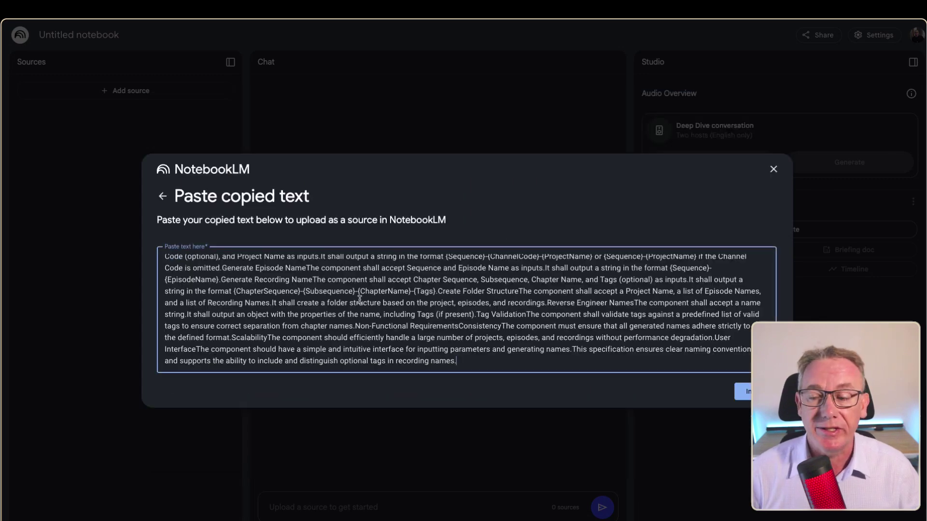
{"action": "scroll", "coordinate": [297, 304], "scroll_direction": "up", "scroll_amount": 10}
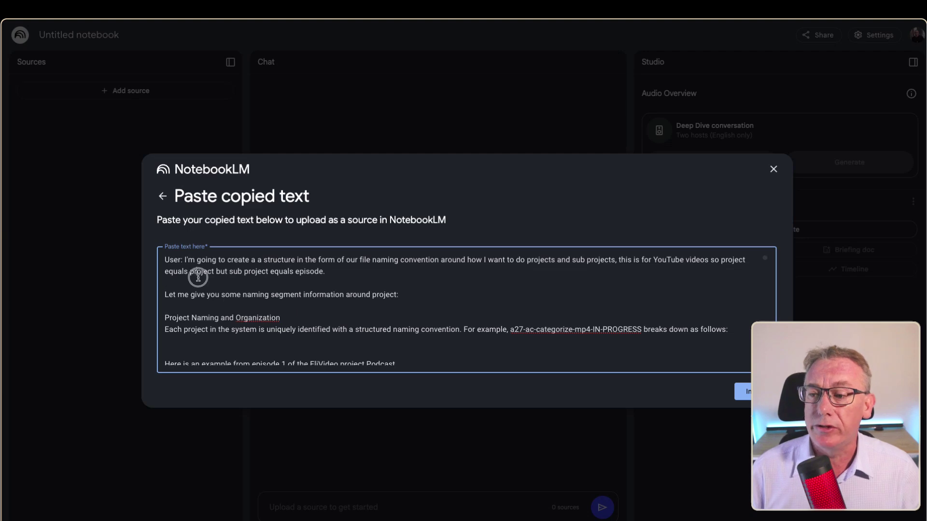
{"action": "left_click_drag", "start_coordinate": [187, 261], "coordinate": [164, 276]}
{"action": "scroll", "coordinate": [290, 304], "scroll_direction": "down", "scroll_amount": 15}
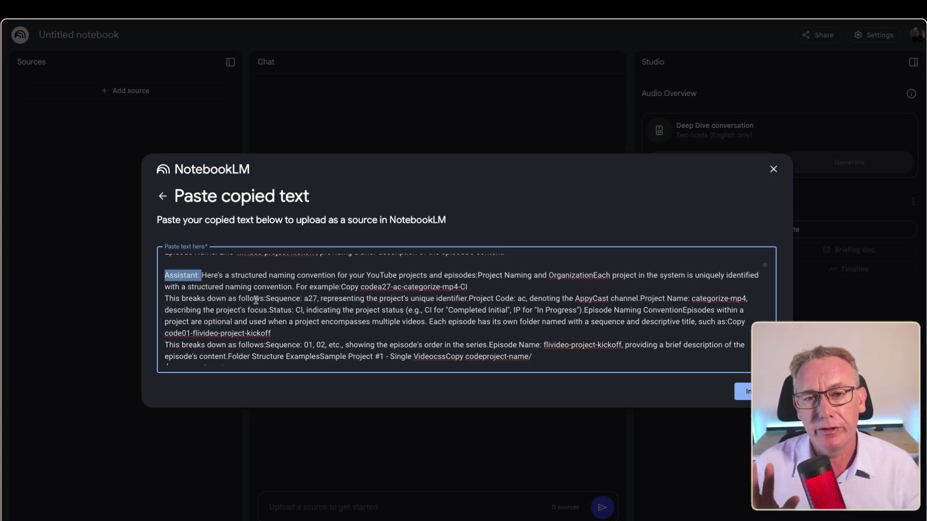
{"action": "scroll", "coordinate": [259, 299], "scroll_direction": "up", "scroll_amount": 10}
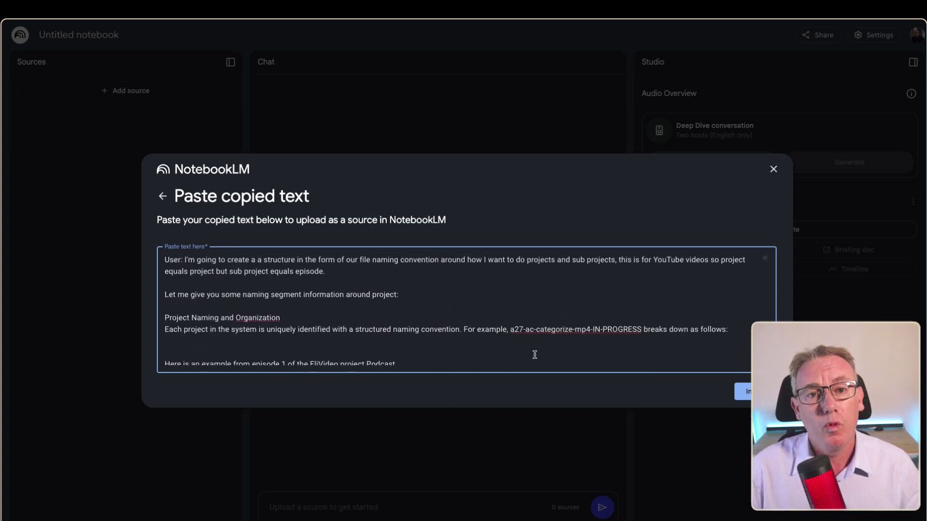
{"action": "left_click", "coordinate": [740, 393]}
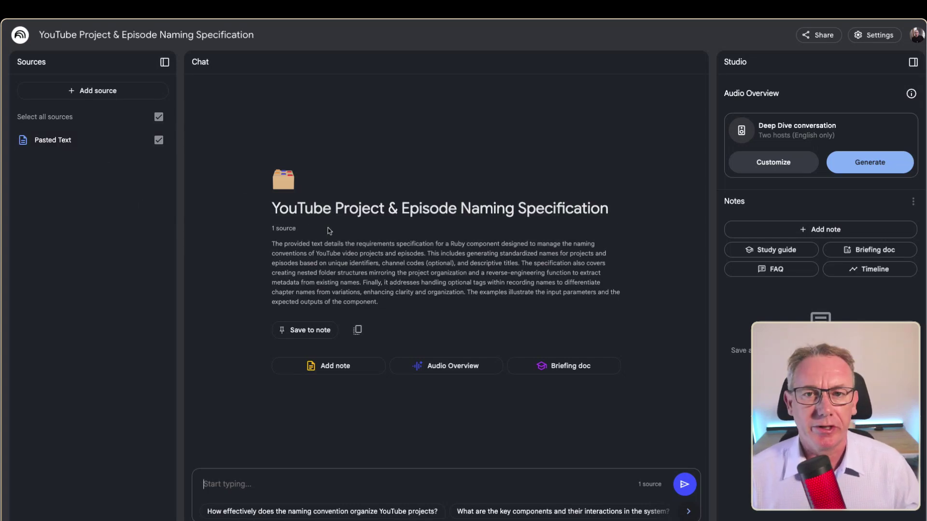
Step: Send NotebookLM the summarize-and-synthesize prompt, noting that the Users input guided the Assistant writing
{"action": "left_click", "coordinate": [302, 475]}
{"action": "key", "text": "super+v"}
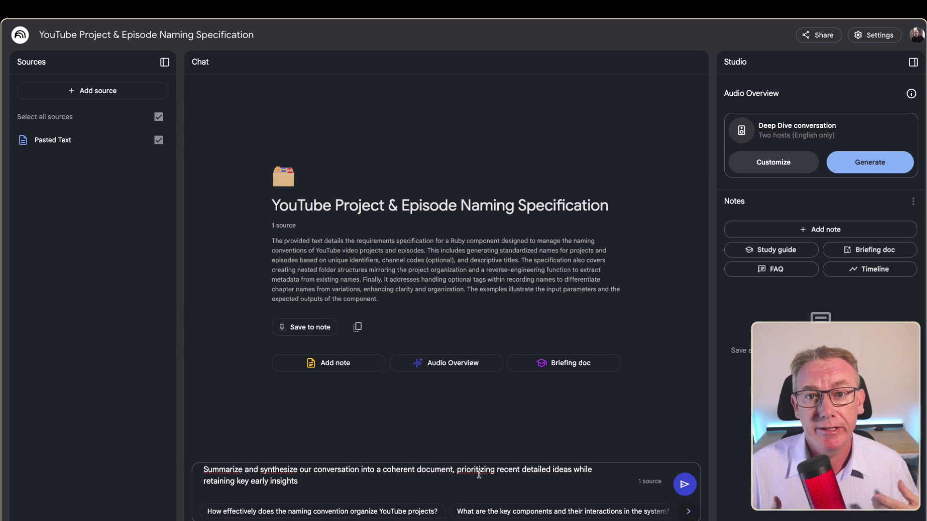
{"action": "key", "text": "shift+Return"}
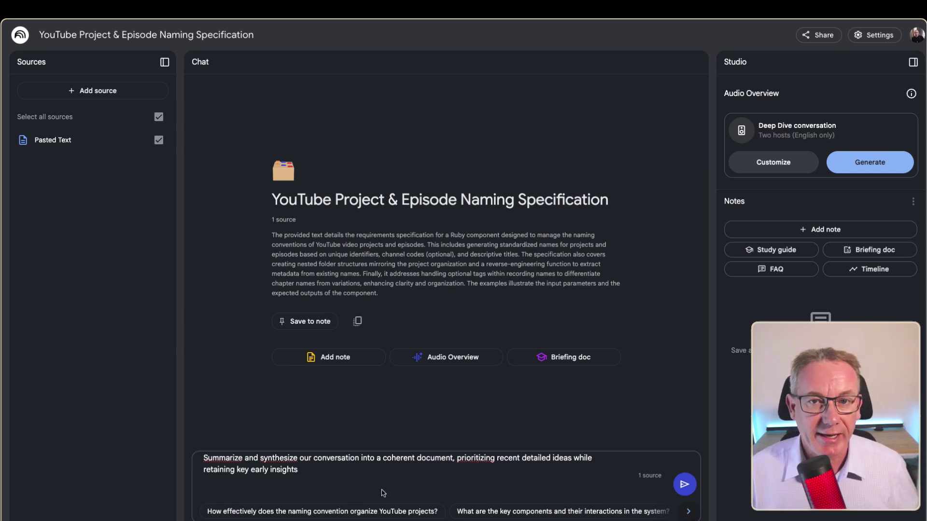
{"action": "key", "text": "ctrl+v"}
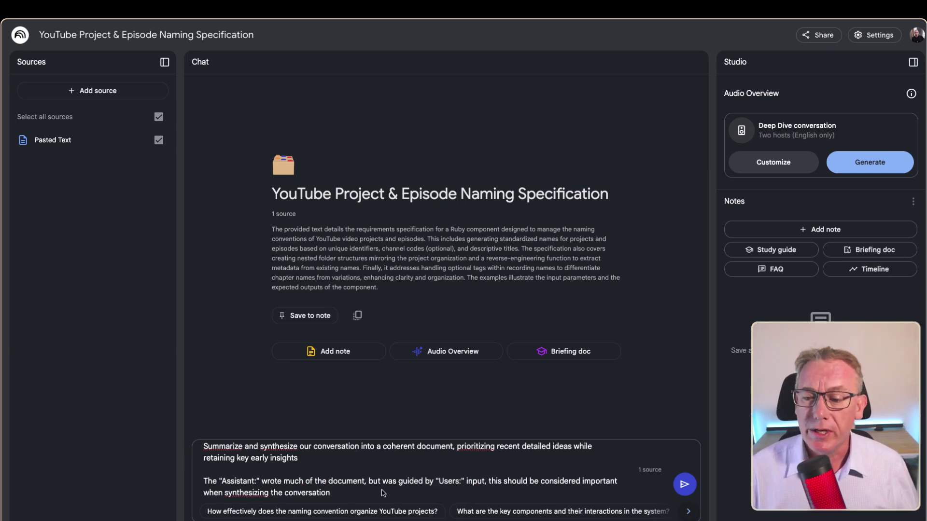
{"action": "left_click", "coordinate": [686, 486]}
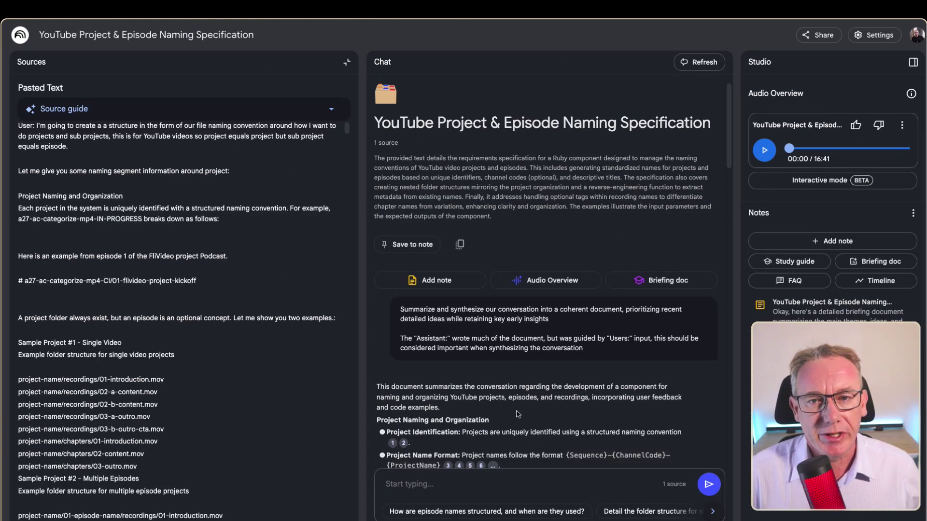
Step: Ask NotebookLM about Project naming via the Source guide's key topic chip
{"action": "scroll", "coordinate": [517, 414], "scroll_direction": "down", "scroll_amount": 10}
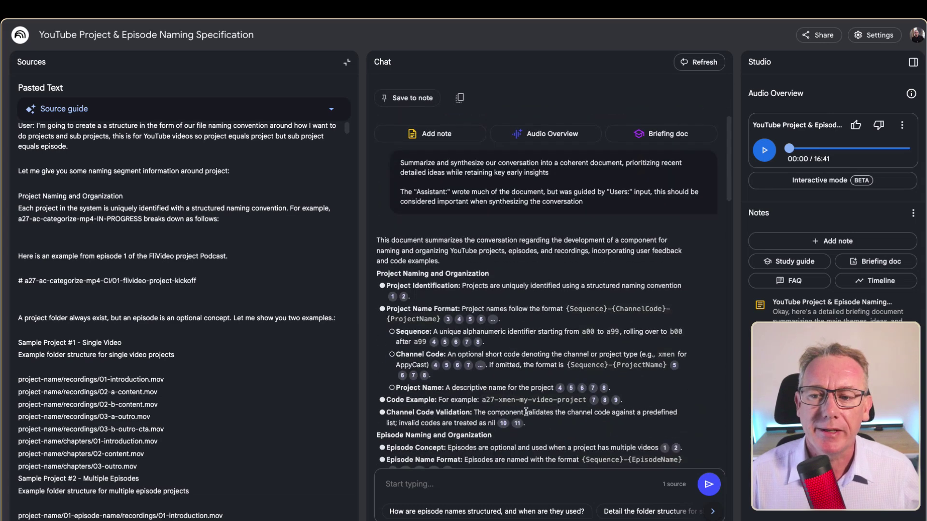
{"action": "scroll", "coordinate": [526, 412], "scroll_direction": "up", "scroll_amount": 1}
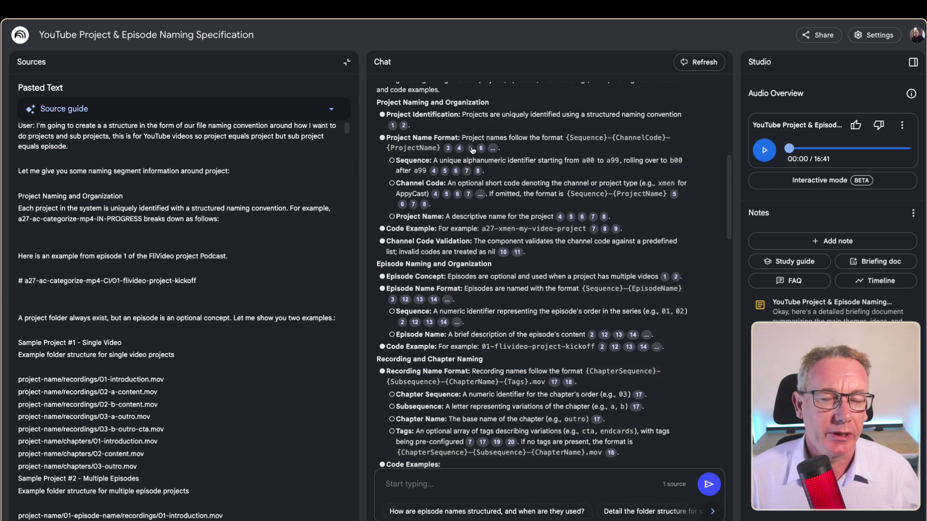
{"action": "mouse_move", "coordinate": [471, 150]}
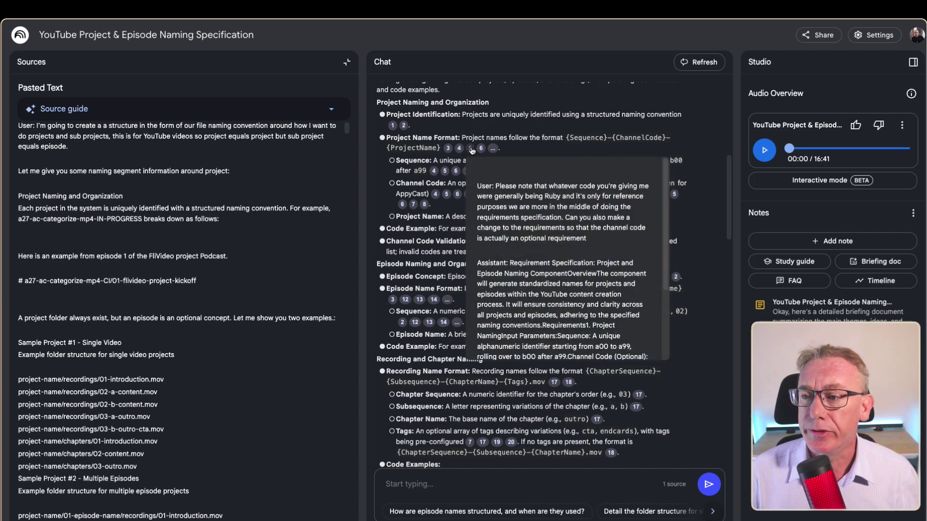
{"action": "left_click", "coordinate": [332, 111]}
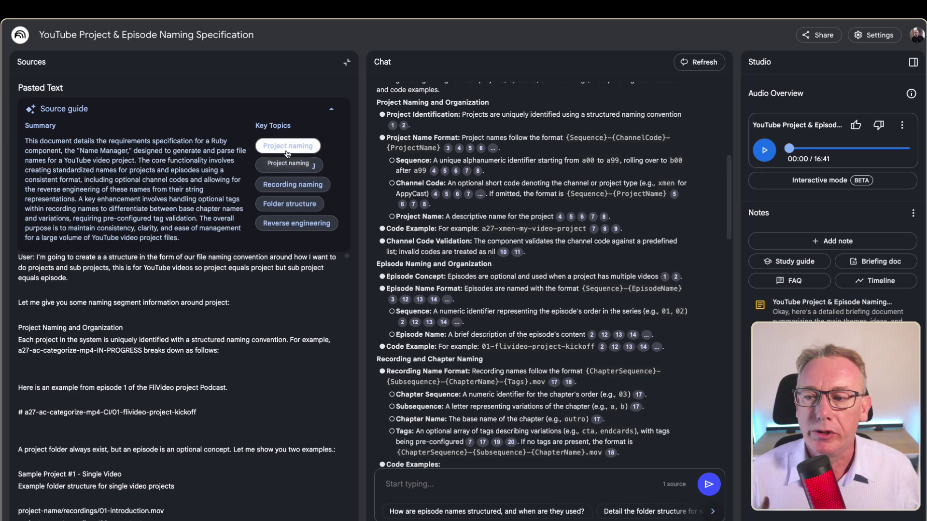
{"action": "left_click", "coordinate": [310, 149]}
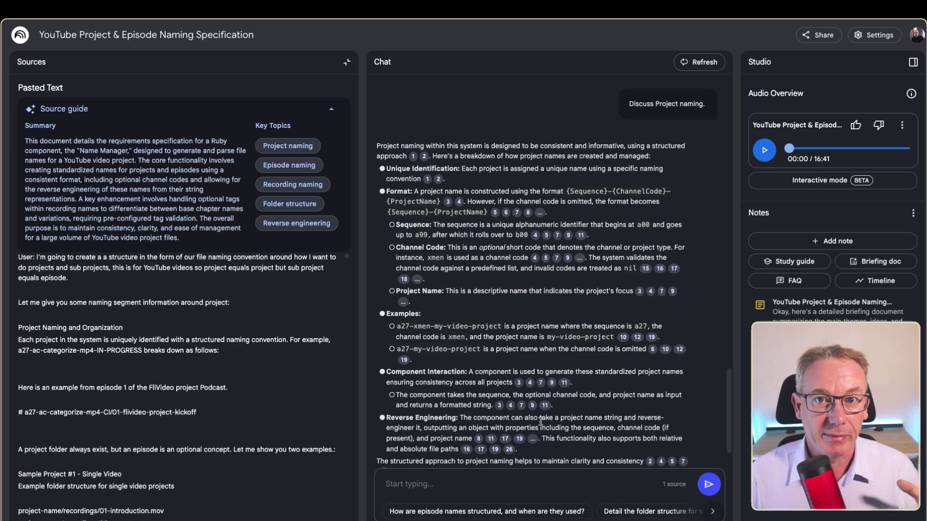
Step: View the source passages behind citations 12 and 2 in the project naming answer
{"action": "scroll", "coordinate": [540, 420], "scroll_direction": "up", "scroll_amount": 20}
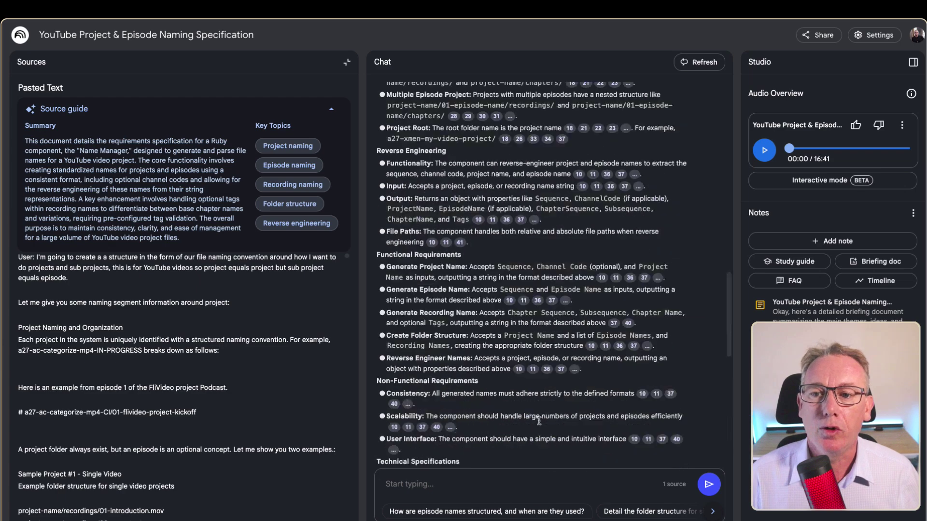
{"action": "scroll", "coordinate": [540, 420], "scroll_direction": "down", "scroll_amount": 10}
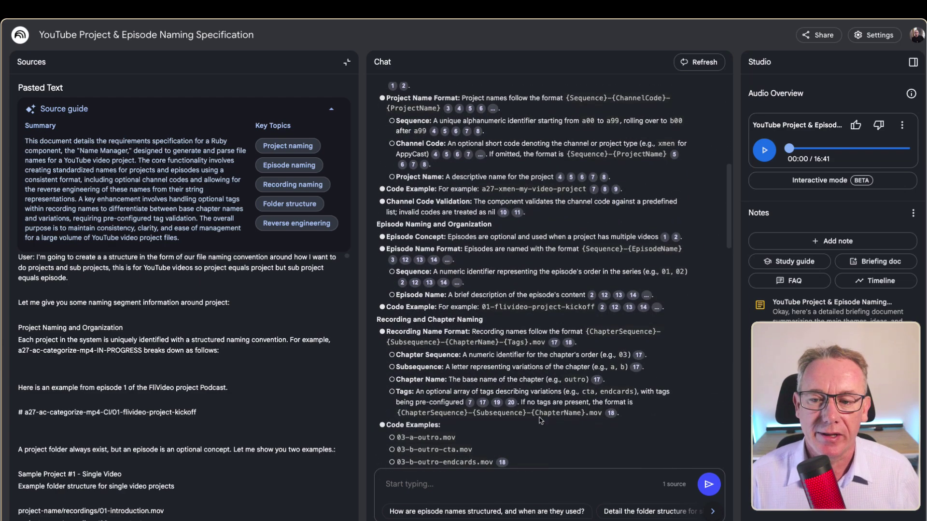
{"action": "left_click", "coordinate": [605, 295]}
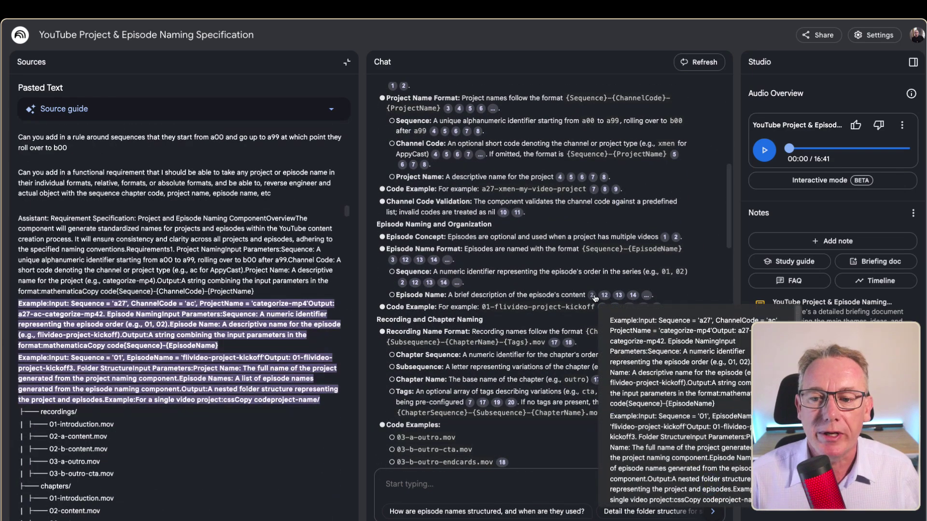
{"action": "left_click", "coordinate": [592, 296]}
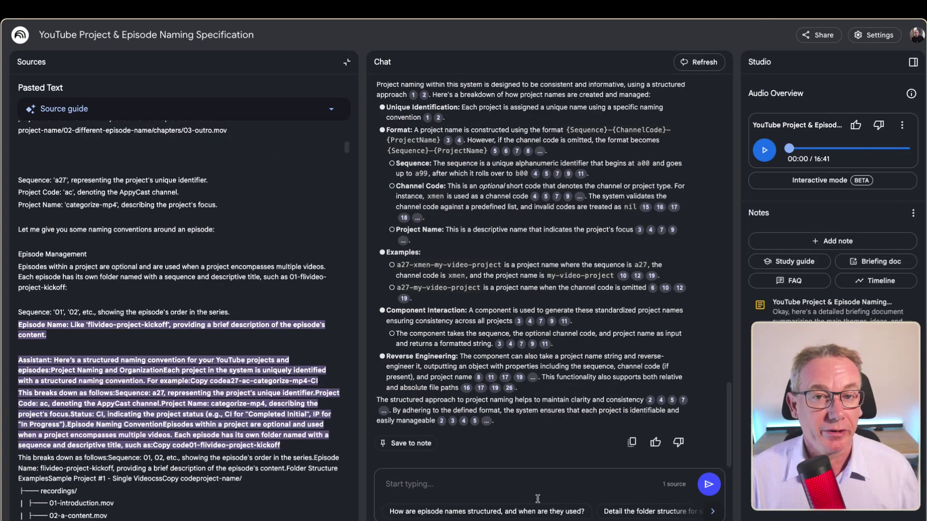
Step: Send NotebookLM a prompt for a Markdown technical requirements document with short code examples per section
{"action": "type", "text": "Write an technical requirments document based on analyzed content and format using Markdown, make sure you use short code examples related to the section of the requirements that you are writing"}
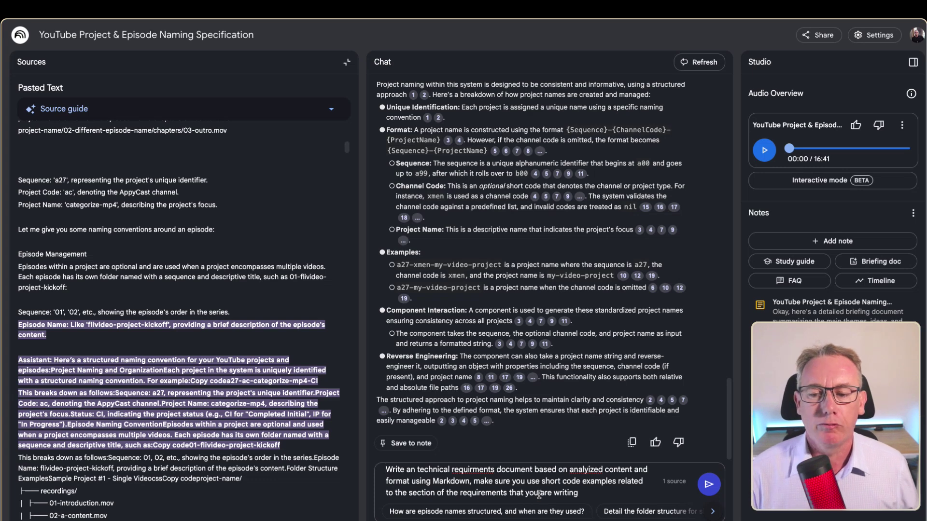
{"action": "key", "text": "Right"}
{"action": "key", "text": "Right"}
{"action": "key", "text": "Right"}
{"action": "key", "text": "Right"}
{"action": "key", "text": "Right"}
{"action": "key", "text": "Right"}
{"action": "key", "text": "Right"}
{"action": "key", "text": "Right"}
{"action": "key", "text": "Right"}
{"action": "key", "text": "Right"}
{"action": "key", "text": "Right"}
{"action": "key", "text": "Right"}
{"action": "key", "text": "Right"}
{"action": "key", "text": "Right"}
{"action": "key", "text": "Right"}
{"action": "key", "text": "Right"}
{"action": "key", "text": "Right"}
{"action": "key", "text": "Right"}
{"action": "key", "text": "Right"}
{"action": "key", "text": "Right"}
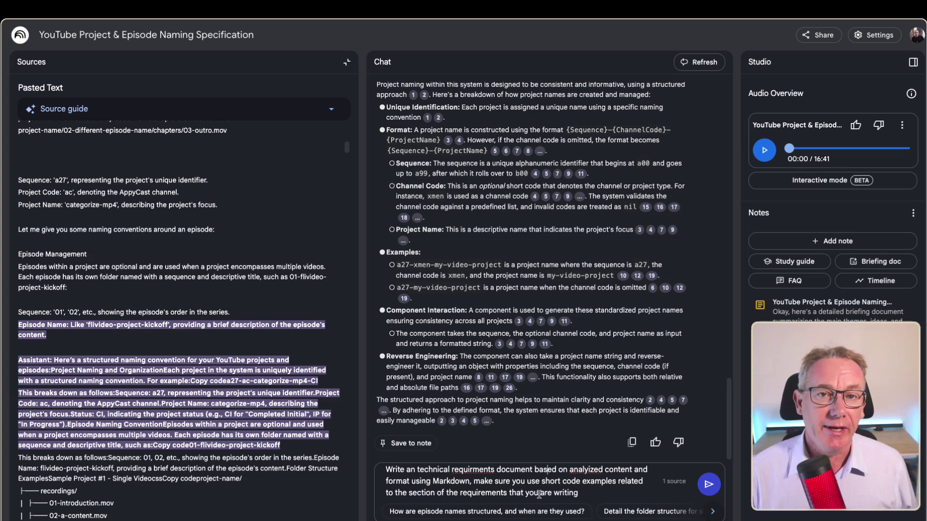
{"action": "key", "text": "Right"}
{"action": "key", "text": "Right"}
{"action": "key", "text": "Right"}
{"action": "key", "text": "Right"}
{"action": "key", "text": "Right"}
{"action": "key", "text": "Right"}
{"action": "key", "text": "Right"}
{"action": "key", "text": "Right"}
{"action": "key", "text": "Right"}
{"action": "key", "text": "Right"}
{"action": "key", "text": "Right"}
{"action": "key", "text": "Right"}
{"action": "key", "text": "Right"}
{"action": "key", "text": "Right"}
{"action": "key", "text": "Right"}
{"action": "key", "text": "Right"}
{"action": "key", "text": "Right"}
{"action": "key", "text": "Right"}
{"action": "key", "text": "Right"}
{"action": "key", "text": "Right"}
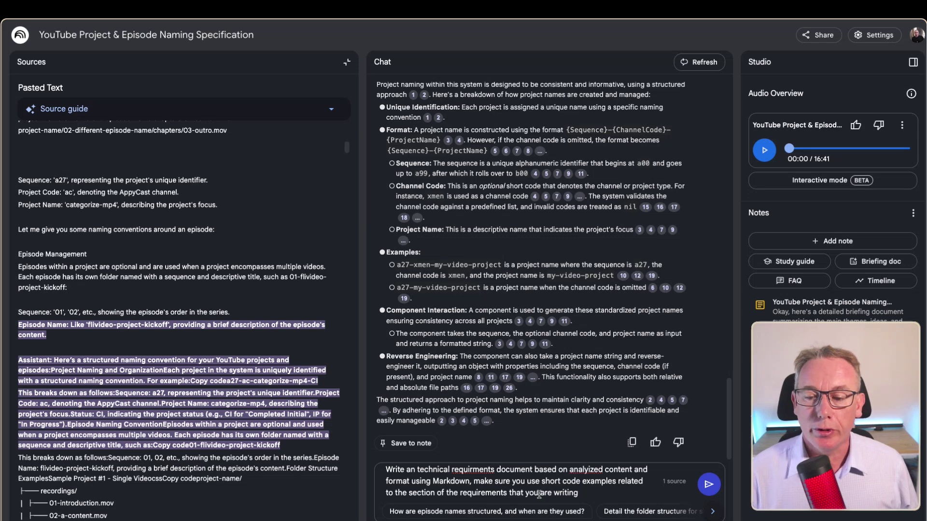
{"action": "key", "text": "Right"}
{"action": "key", "text": "Right"}
{"action": "key", "text": "Right"}
{"action": "key", "text": "Right"}
{"action": "key", "text": "Right"}
{"action": "key", "text": "Right"}
{"action": "key", "text": "Right"}
{"action": "key", "text": "Right"}
{"action": "key", "text": "Down"}
{"action": "key", "text": "Right"}
{"action": "key", "text": "Right"}
{"action": "key", "text": "Right"}
{"action": "key", "text": "Left"}
{"action": "key", "text": "Left"}
{"action": "key", "text": "Left"}
{"action": "key", "text": "Left"}
{"action": "key", "text": "Left"}
{"action": "key", "text": "Left"}
{"action": "key", "text": "Left"}
{"action": "key", "text": "Left"}
{"action": "key", "text": "Left"}
{"action": "key", "text": "Left"}
{"action": "key", "text": "Left"}
{"action": "key", "text": "Left"}
{"action": "key", "text": "Left"}
{"action": "key", "text": "Left"}
{"action": "key", "text": "Left"}
{"action": "key", "text": "Left"}
{"action": "key", "text": "Left"}
{"action": "key", "text": "Left"}
{"action": "key", "text": "Left"}
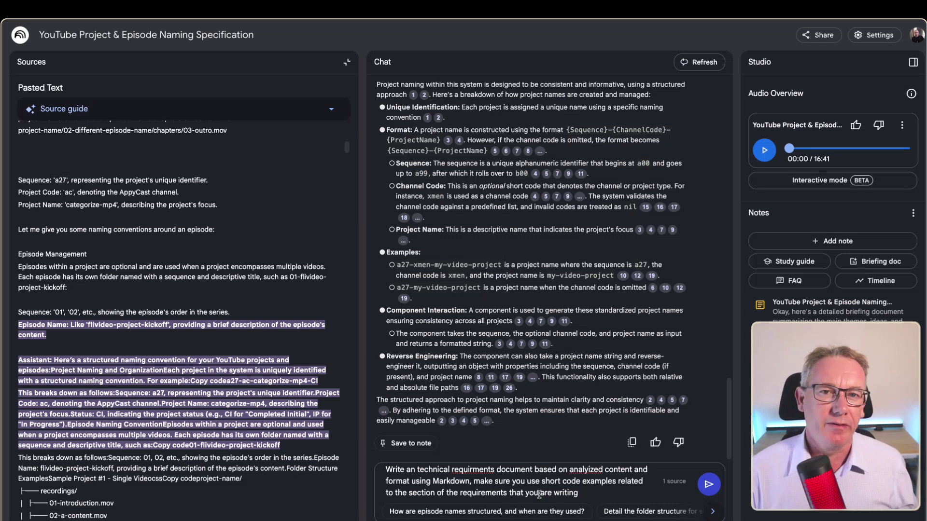
{"action": "key", "text": "Left"}
{"action": "key", "text": "Left"}
{"action": "key", "text": "Left"}
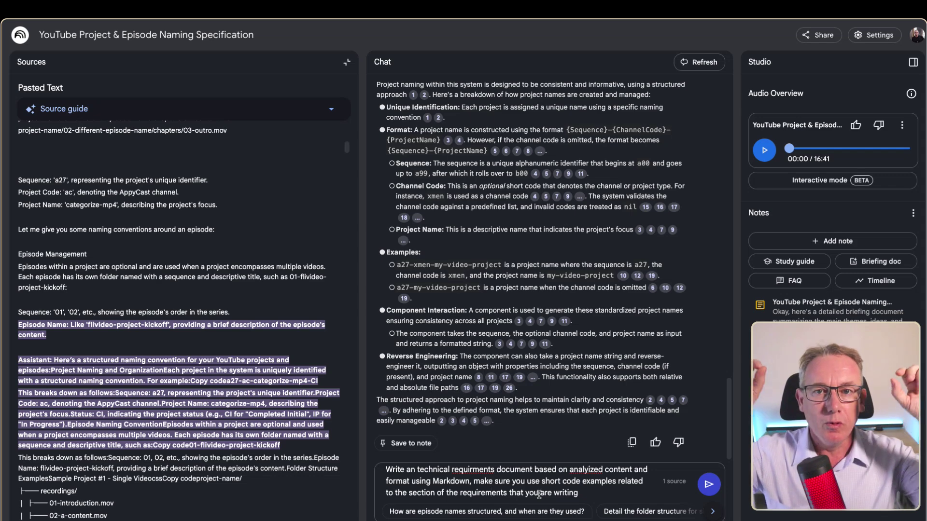
{"action": "key", "text": "Return"}
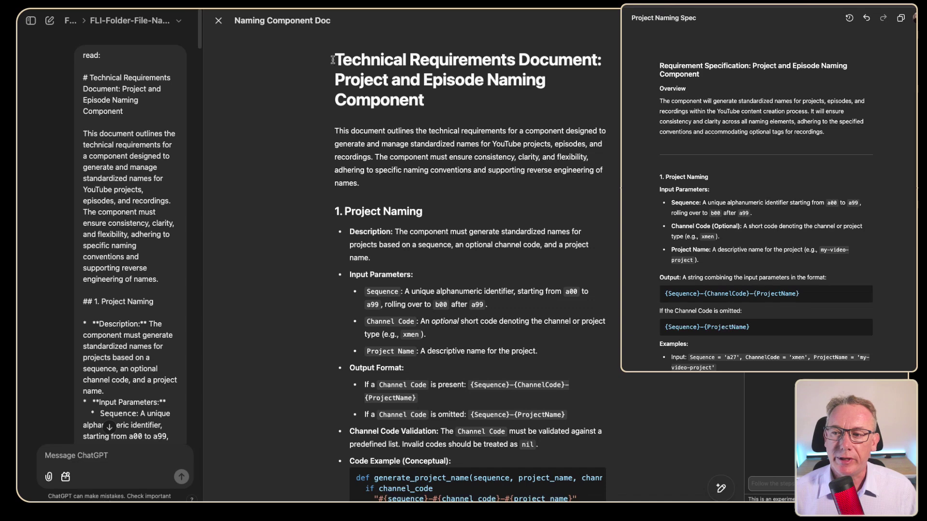
{"action": "scroll", "coordinate": [97, 241], "scroll_direction": "down", "scroll_amount": 15}
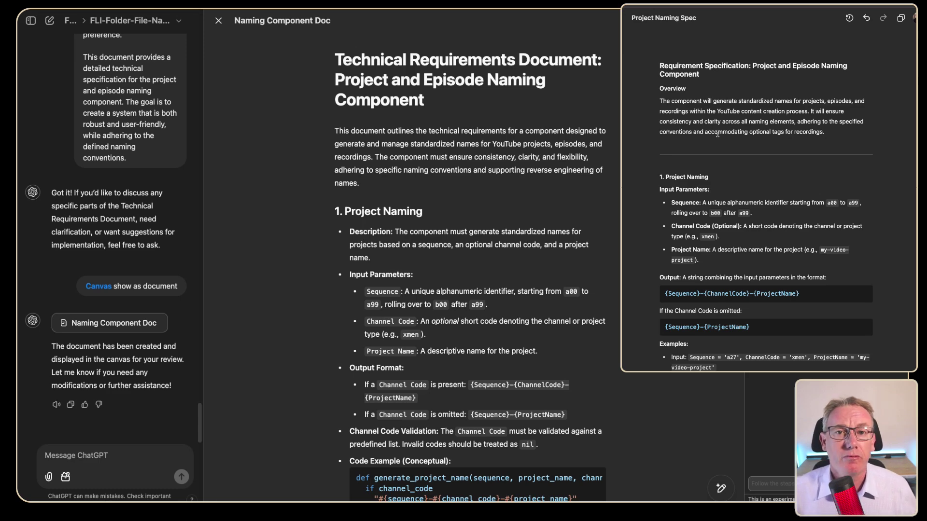
{"action": "left_click", "coordinate": [662, 101]}
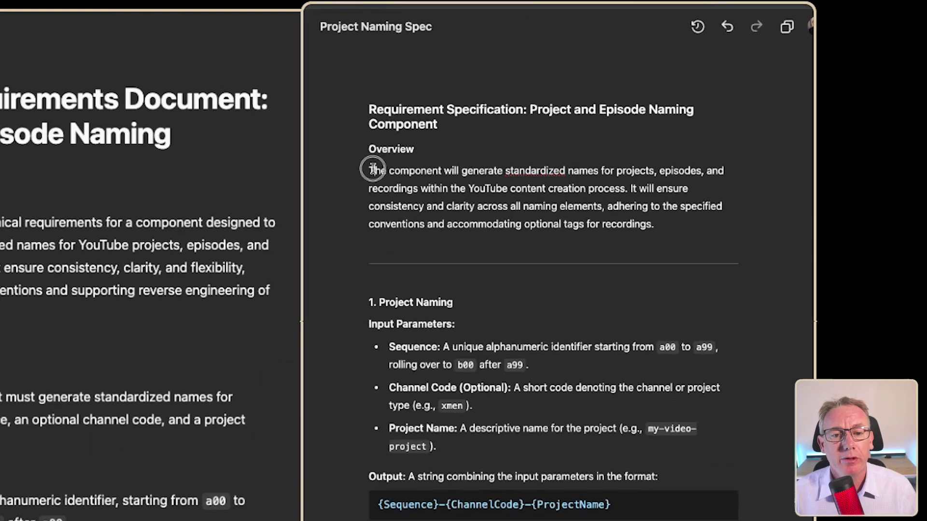
{"action": "left_click_drag", "start_coordinate": [373, 169], "coordinate": [651, 226]}
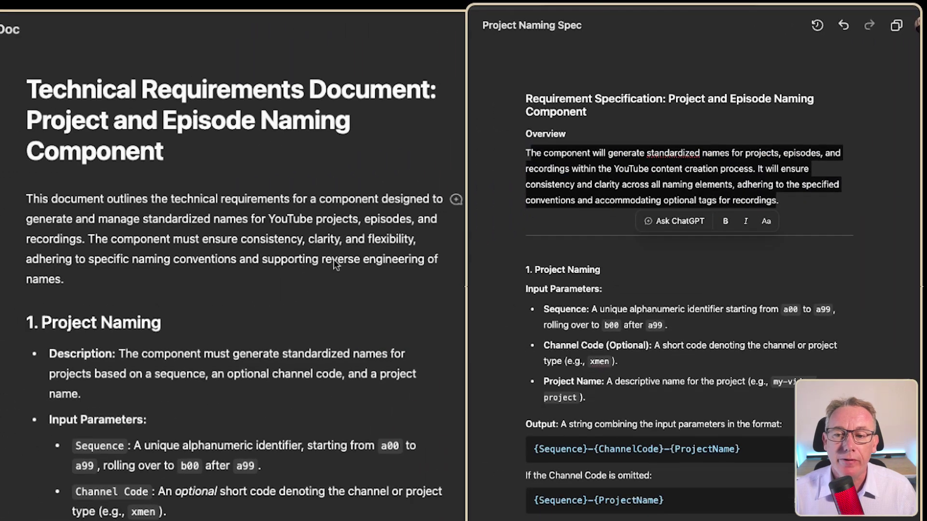
{"action": "left_click_drag", "start_coordinate": [132, 261], "coordinate": [413, 274]}
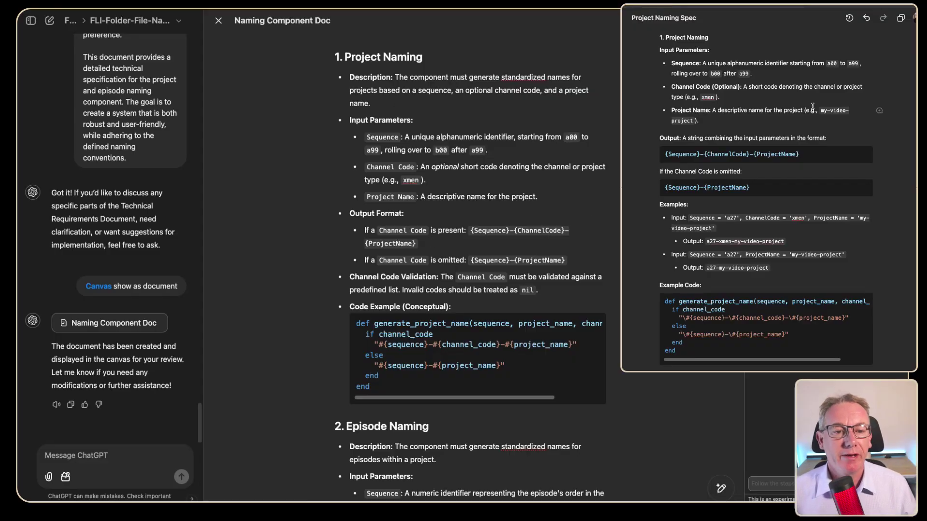
{"action": "left_click_drag", "start_coordinate": [818, 110], "coordinate": [694, 124]}
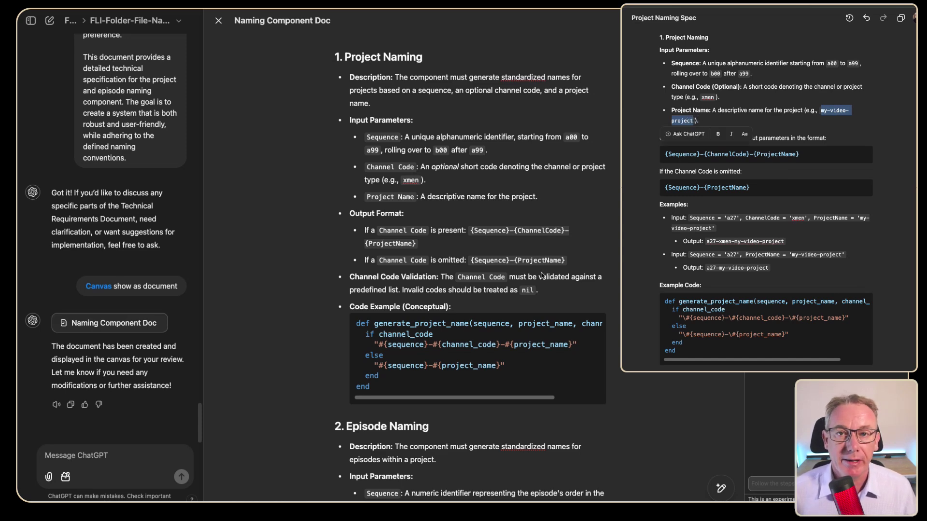
{"action": "scroll", "coordinate": [541, 275], "scroll_direction": "down", "scroll_amount": 8}
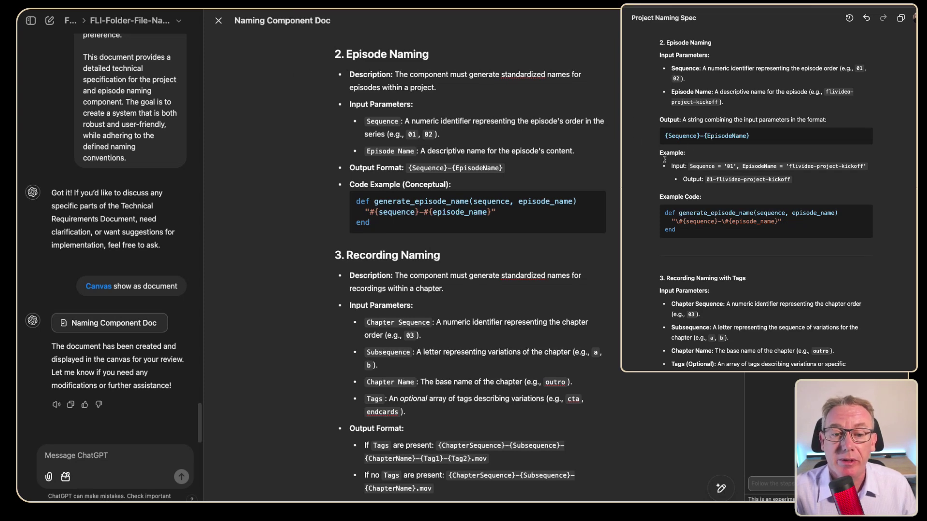
{"action": "left_click_drag", "start_coordinate": [664, 159], "coordinate": [796, 182]}
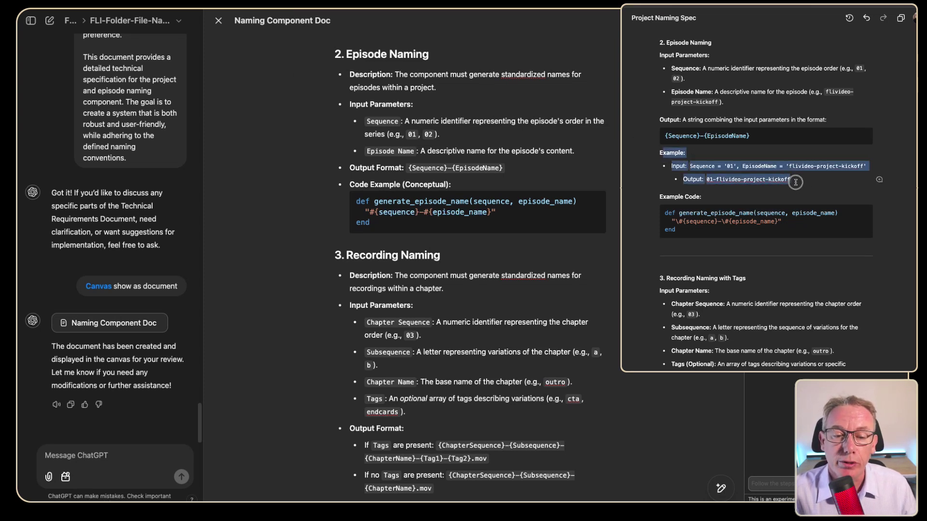
{"action": "left_click", "coordinate": [699, 121]}
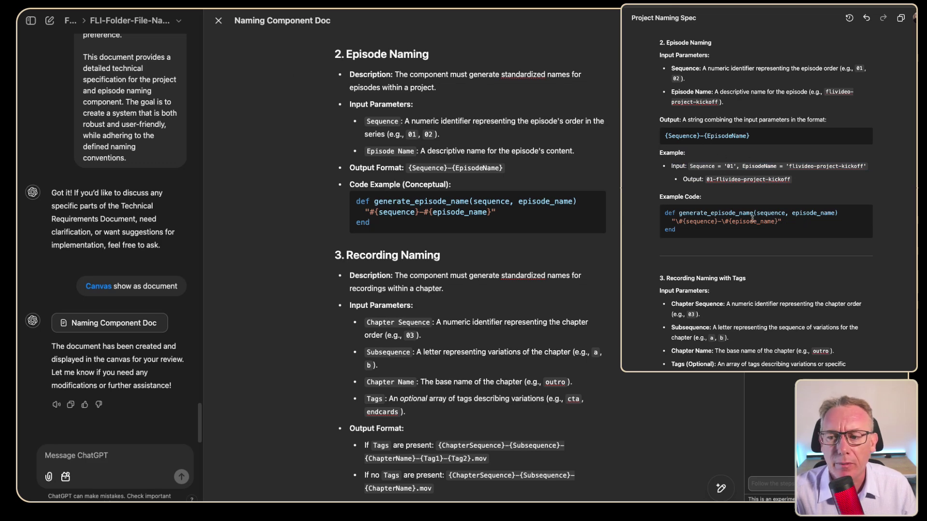
{"action": "scroll", "coordinate": [752, 188], "scroll_direction": "down", "scroll_amount": 5}
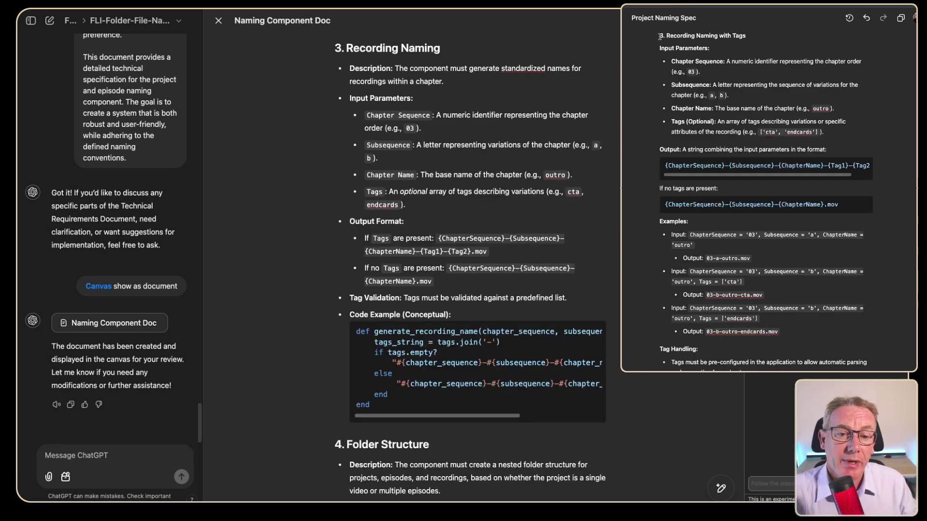
{"action": "left_click_drag", "start_coordinate": [659, 35], "coordinate": [765, 250]}
{"action": "scroll", "coordinate": [766, 253], "scroll_direction": "down", "scroll_amount": 6}
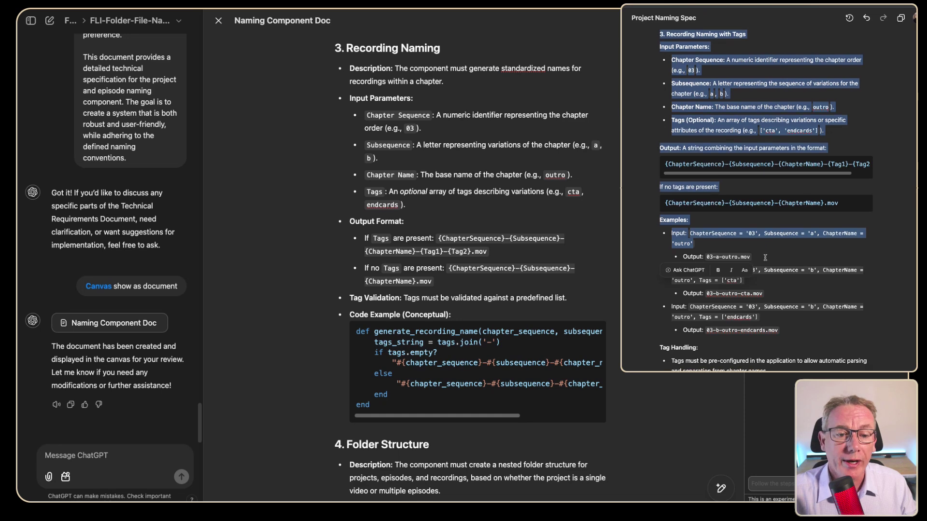
{"action": "scroll", "coordinate": [768, 256], "scroll_direction": "down", "scroll_amount": 5}
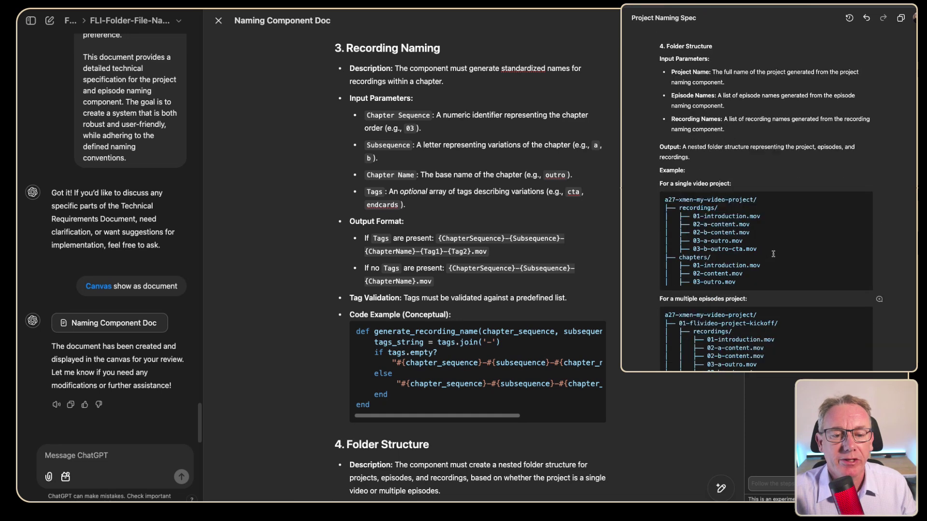
{"action": "scroll", "coordinate": [583, 238], "scroll_direction": "down", "scroll_amount": 7}
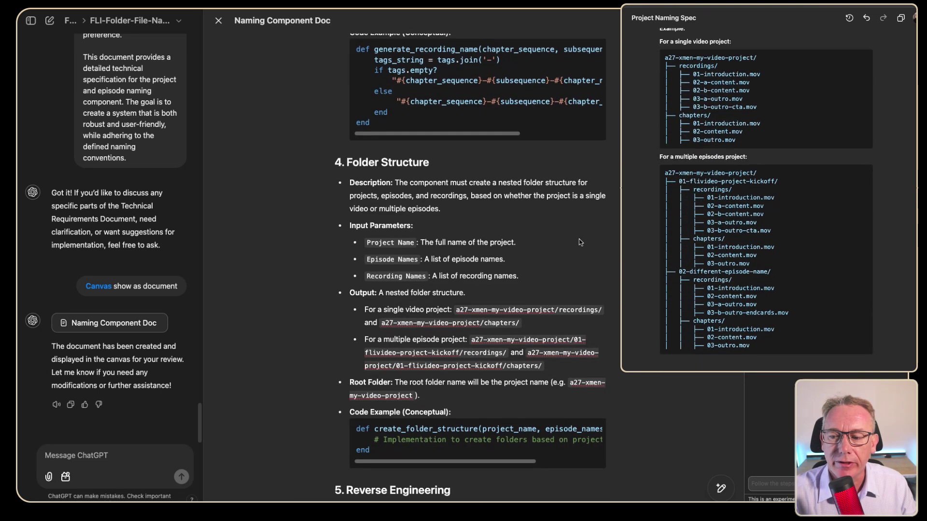
{"action": "scroll", "coordinate": [586, 242], "scroll_direction": "down", "scroll_amount": 4}
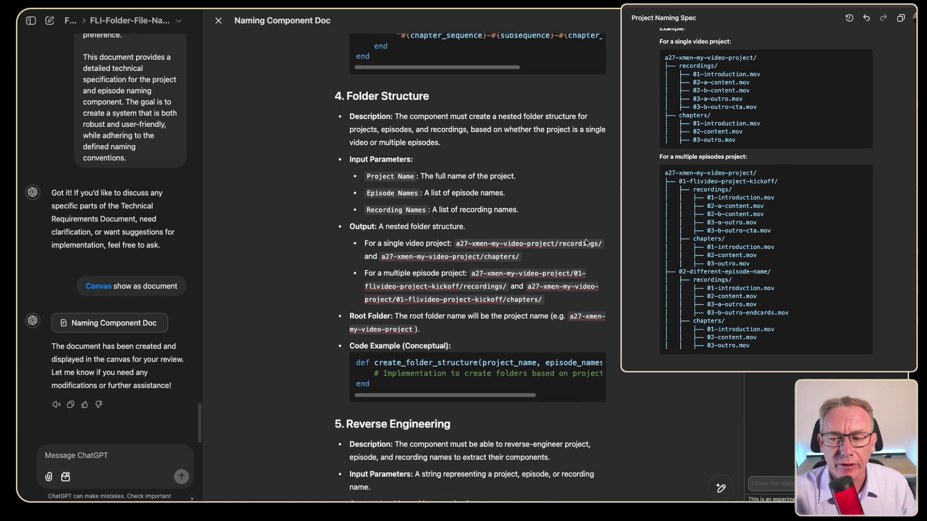
{"action": "scroll", "coordinate": [588, 241], "scroll_direction": "down", "scroll_amount": 4}
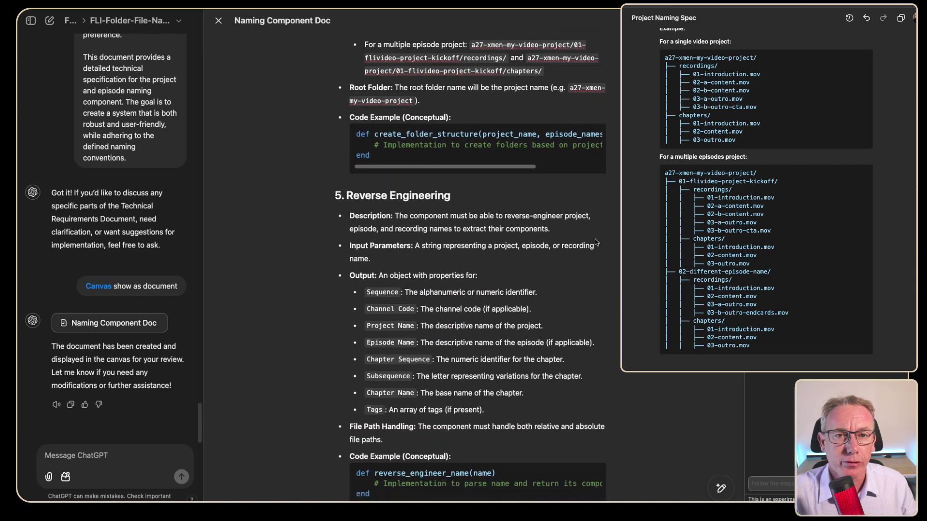
{"action": "scroll", "coordinate": [596, 239], "scroll_direction": "down", "scroll_amount": 1}
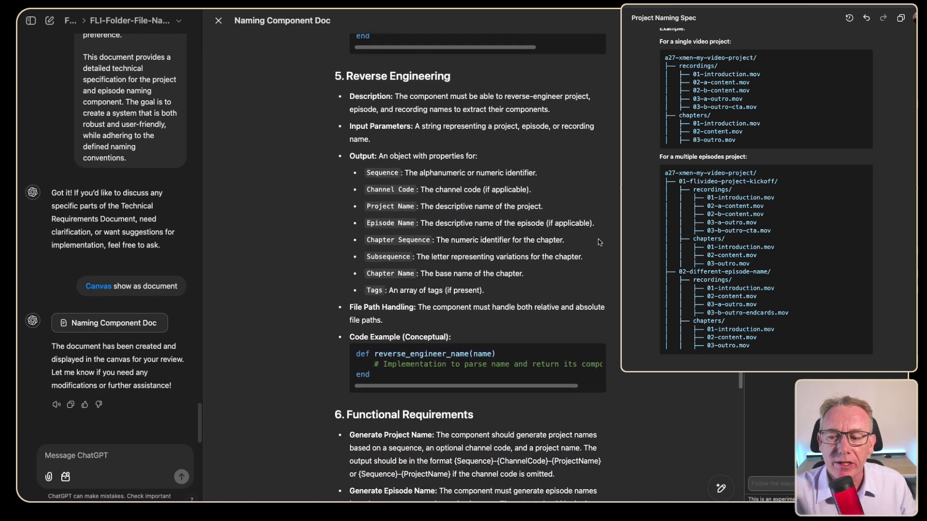
{"action": "scroll", "coordinate": [600, 239], "scroll_direction": "down", "scroll_amount": 4}
{"action": "scroll", "coordinate": [599, 239], "scroll_direction": "down", "scroll_amount": 9}
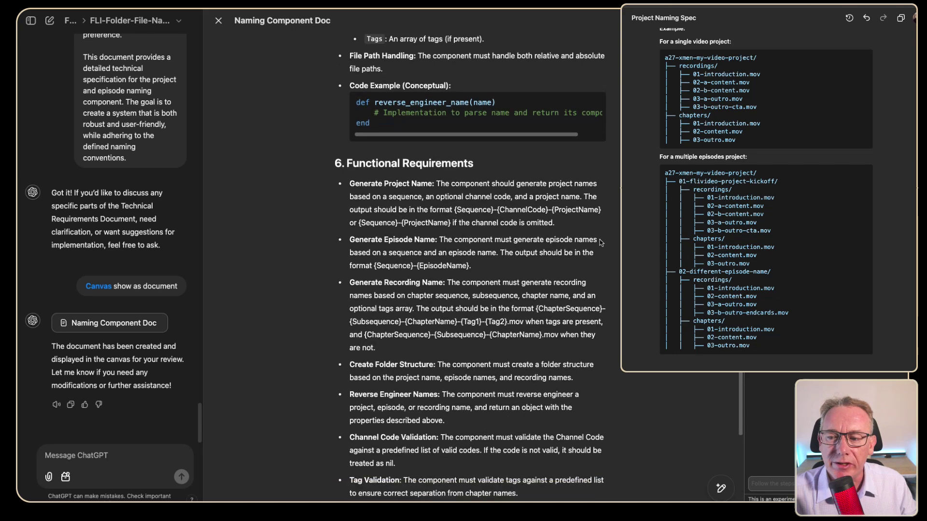
{"action": "scroll", "coordinate": [604, 241], "scroll_direction": "up", "scroll_amount": 1}
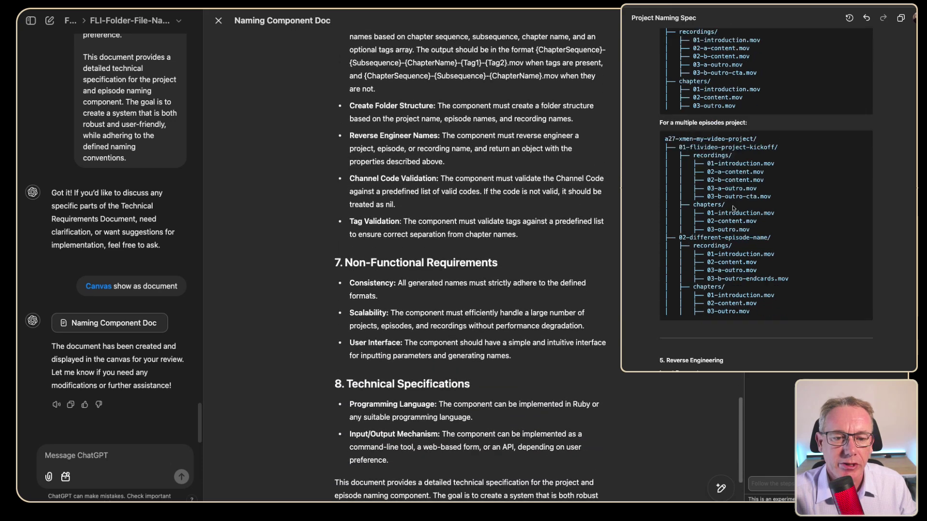
{"action": "scroll", "coordinate": [734, 207], "scroll_direction": "up", "scroll_amount": 6}
{"action": "scroll", "coordinate": [734, 207], "scroll_direction": "down", "scroll_amount": 5}
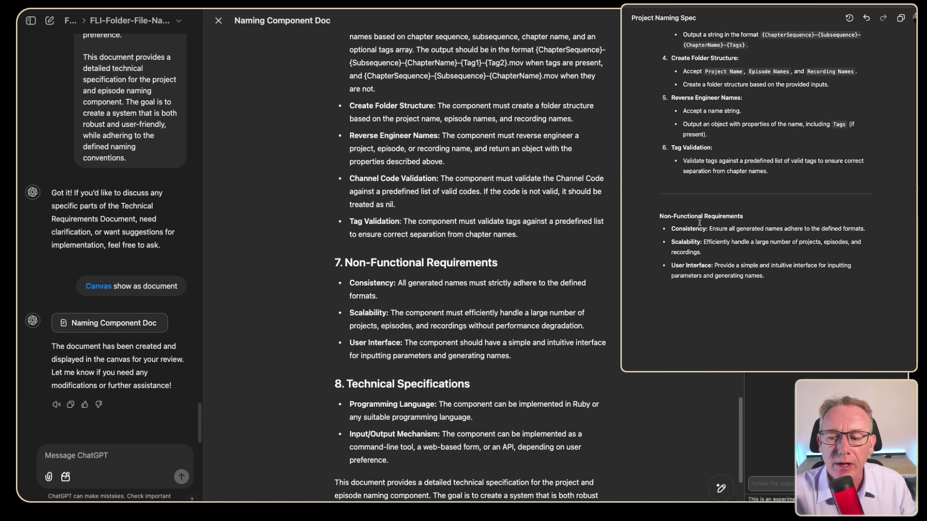
{"action": "left_click_drag", "start_coordinate": [341, 386], "coordinate": [507, 455]}
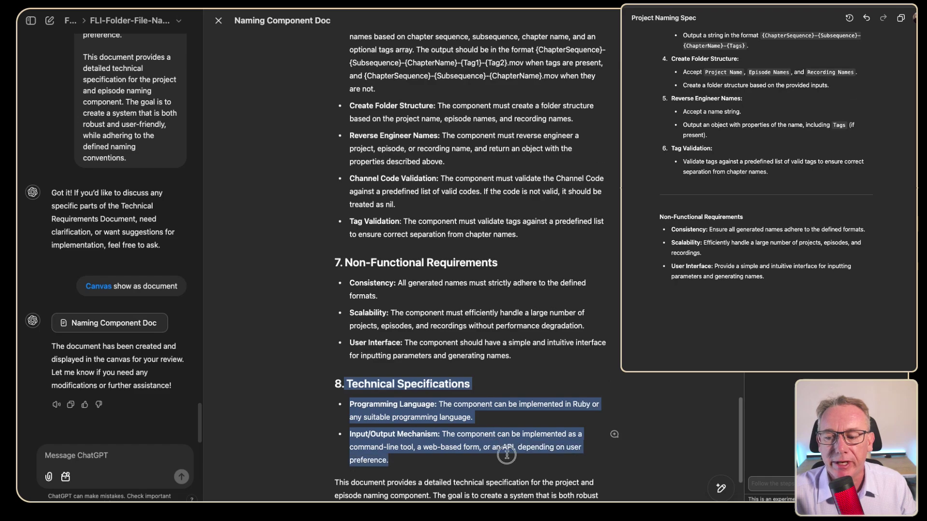
{"action": "left_click", "coordinate": [449, 431]}
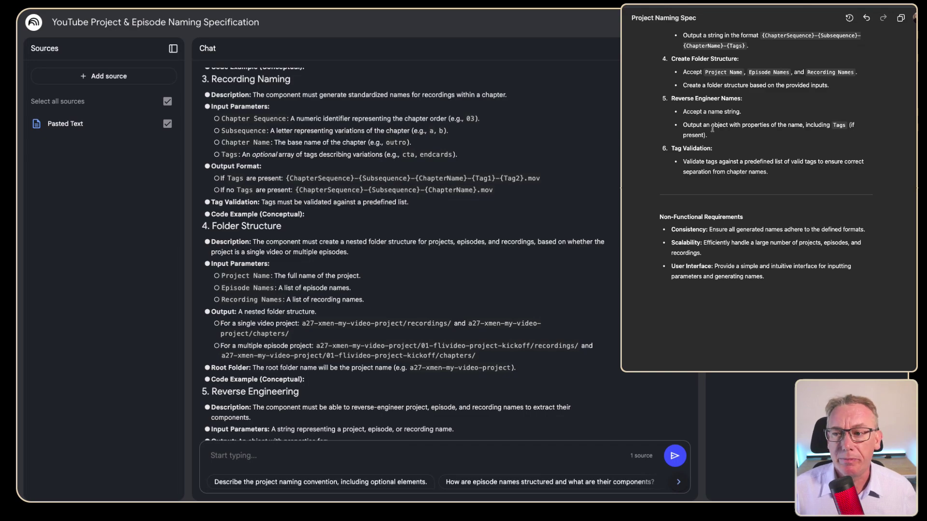
Step: Open the Pasted Text source passage cited for the Reverse Engineering requirements section
{"action": "scroll", "coordinate": [452, 224], "scroll_direction": "down", "scroll_amount": 10}
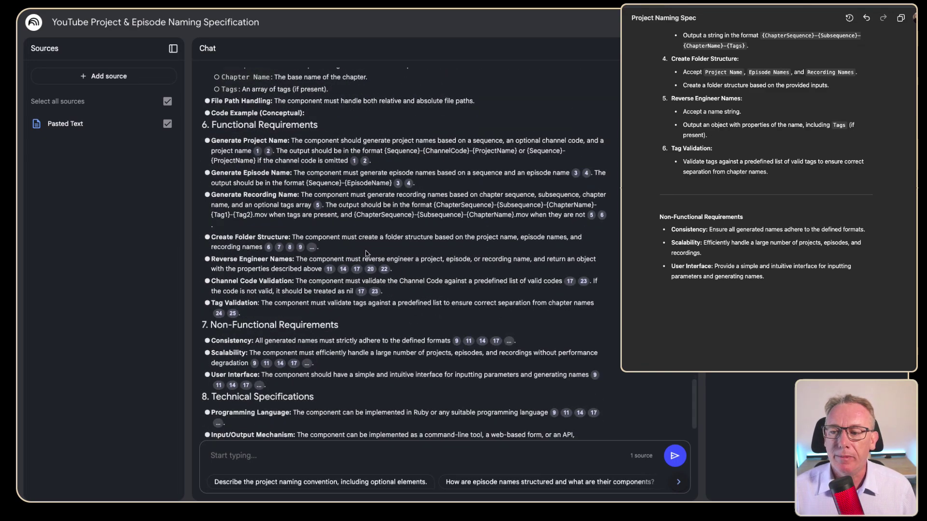
{"action": "left_click", "coordinate": [368, 269]}
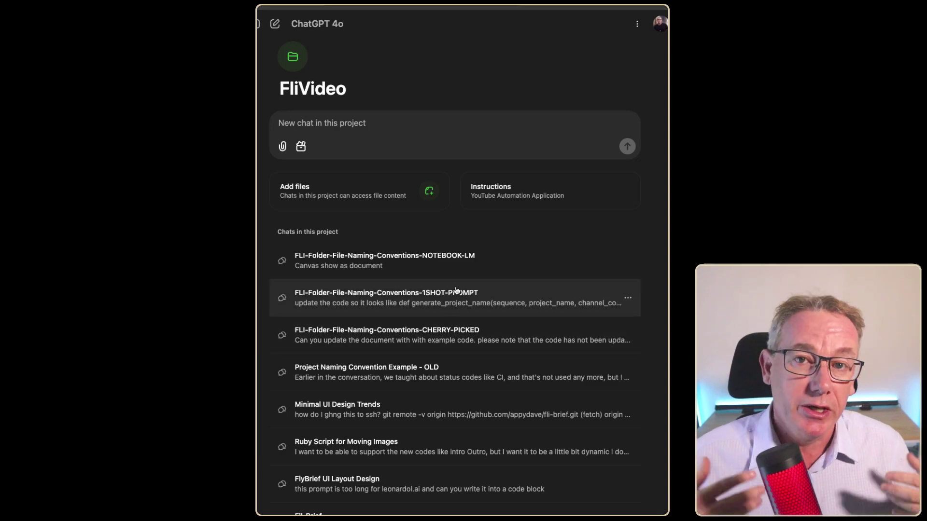
{"action": "scroll", "coordinate": [456, 290], "scroll_direction": "down", "scroll_amount": 3}
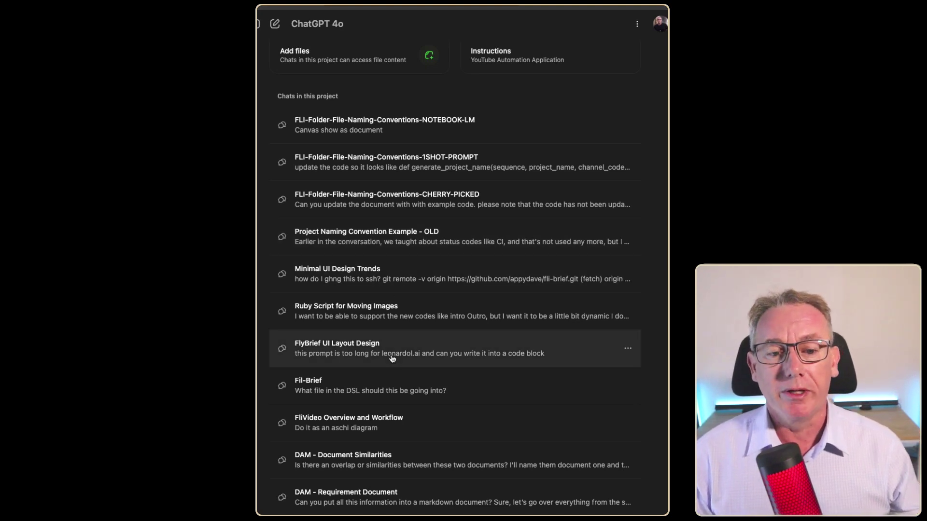
{"action": "scroll", "coordinate": [358, 290], "scroll_direction": "up", "scroll_amount": 1}
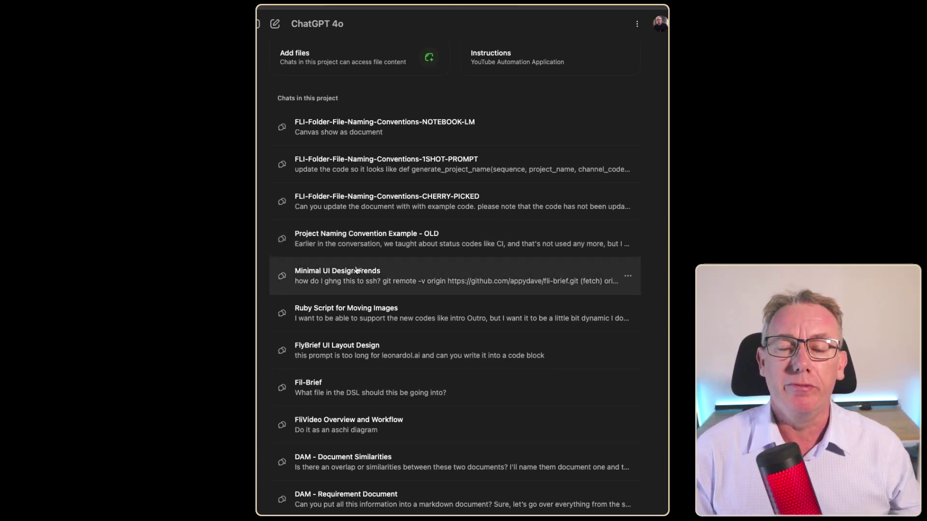